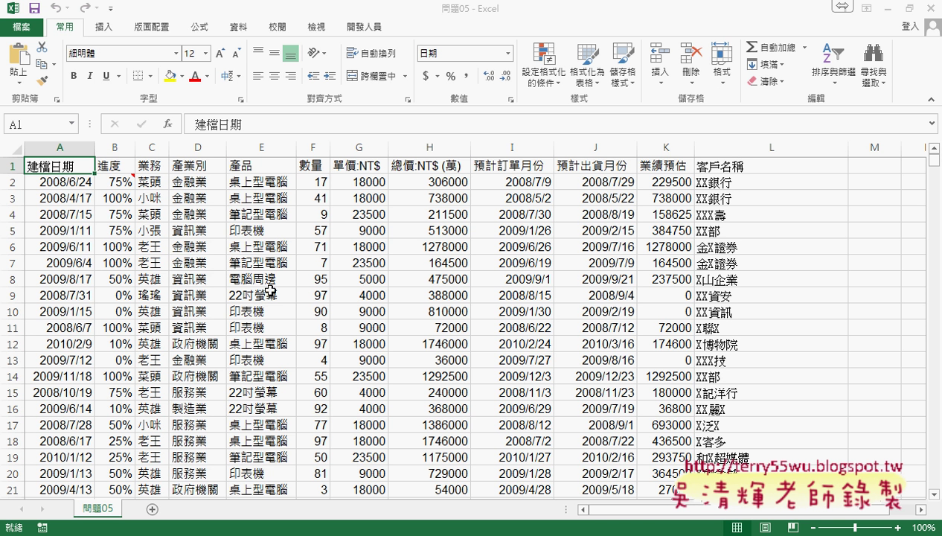
Step: Inspect the sales table's last row and its 業務, 產業別, 產品, 數量 and 預計訂單月份 columns
key("ctrl+Down")
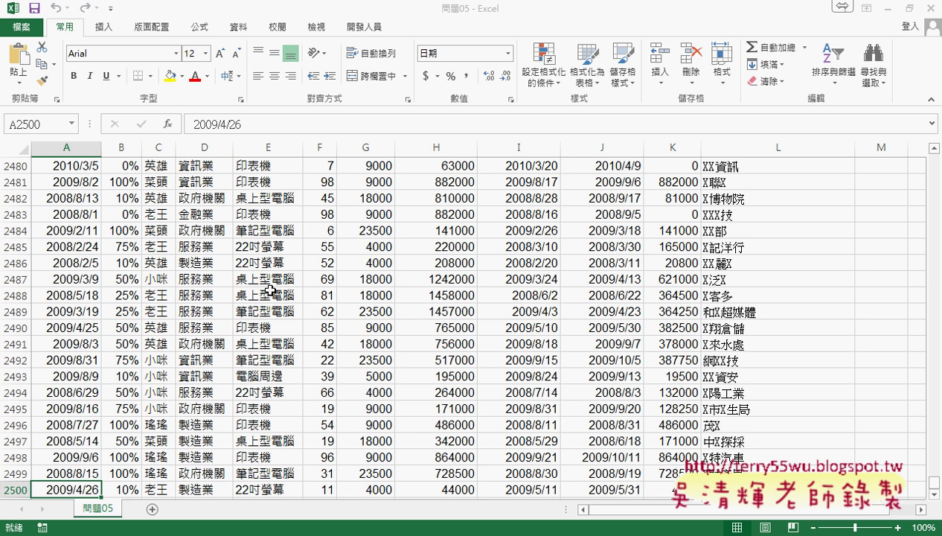
key("ctrl+Up")
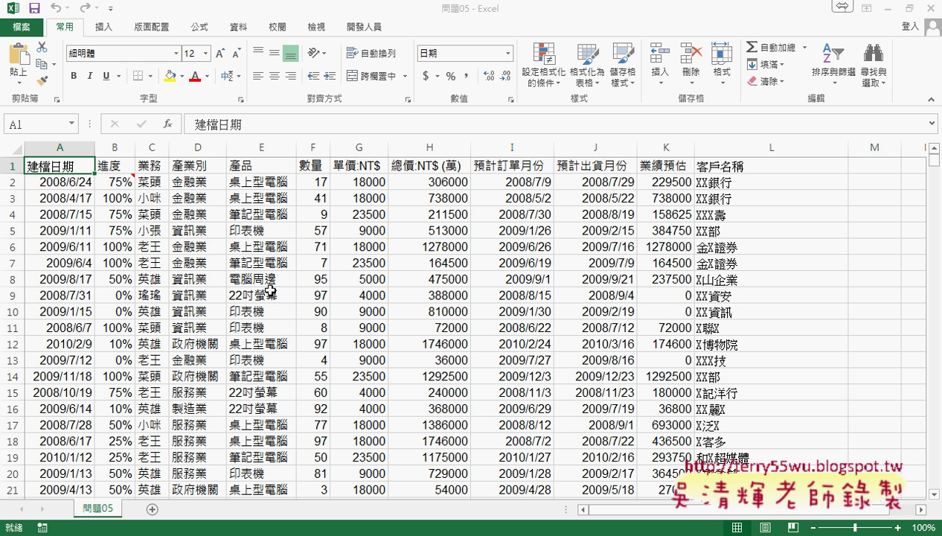
left_click(151, 147)
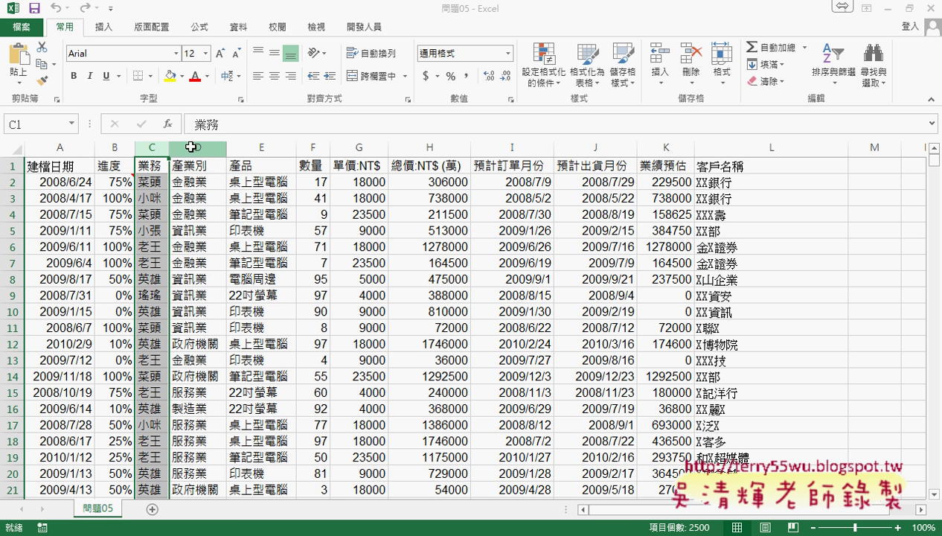
left_click(197, 148)
left_click(246, 142)
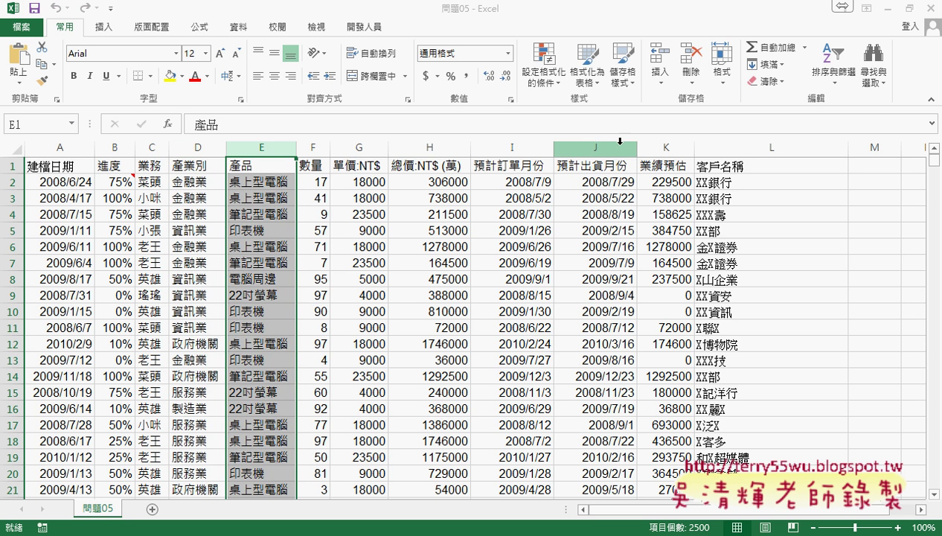
left_click(152, 147)
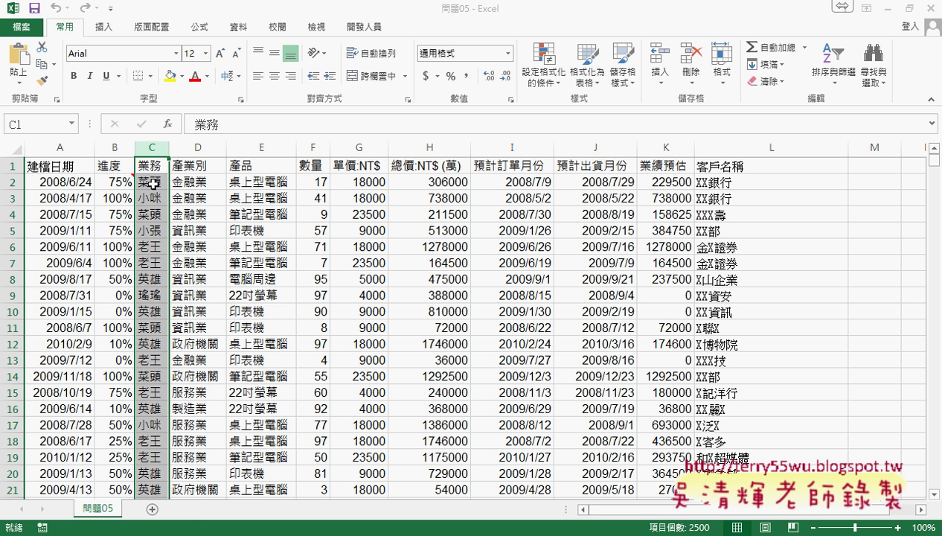
left_click(321, 150)
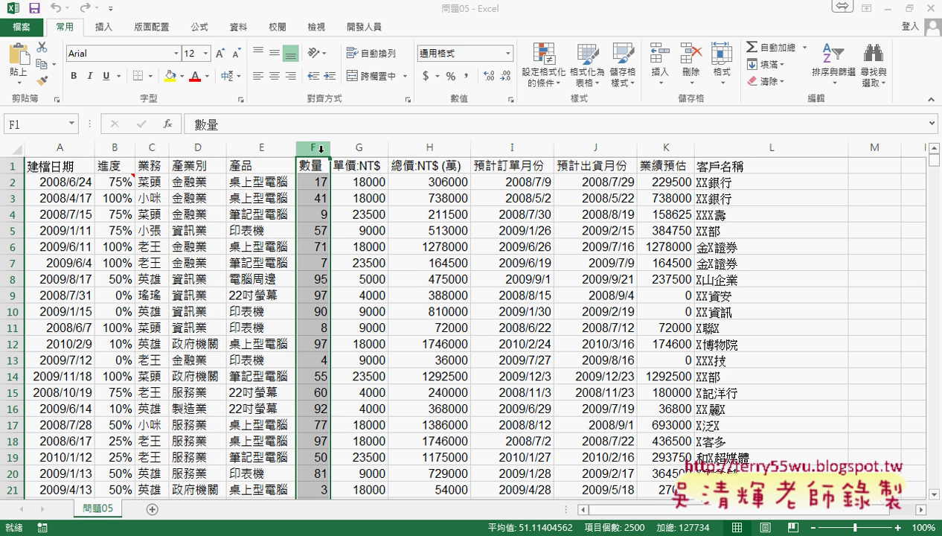
left_click(497, 147)
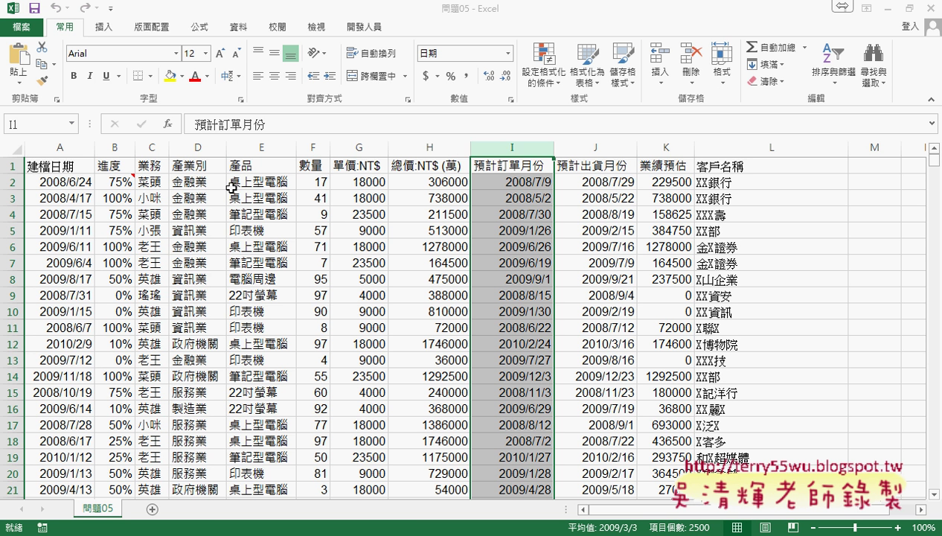
left_click(153, 148)
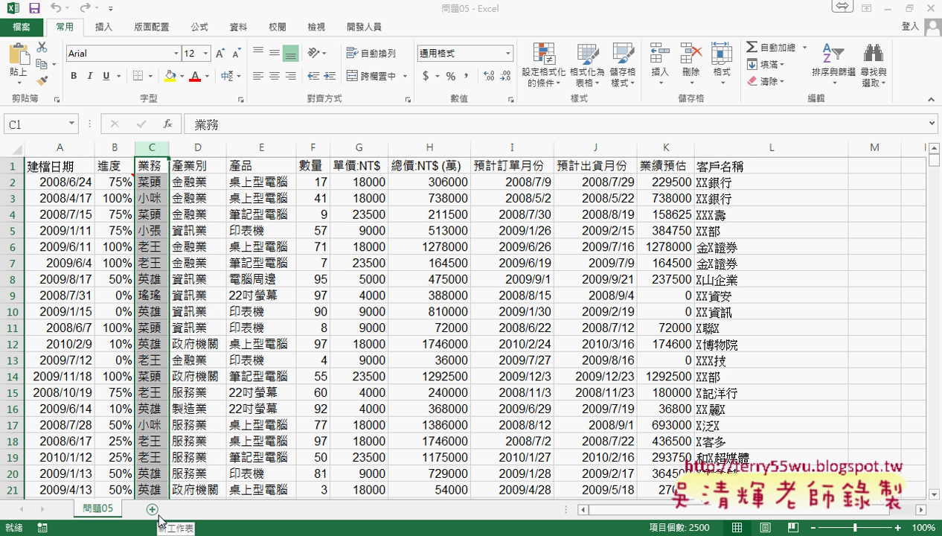
left_click(152, 185)
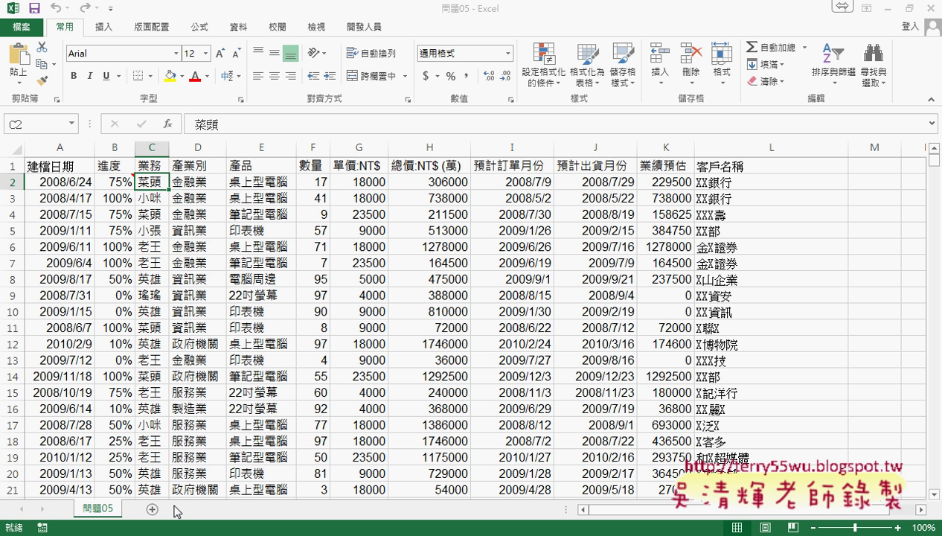
Step: Turn on filtering and narrow 業務 to only the salesperson in C2, showing 421 of 2499 records
left_click(156, 166)
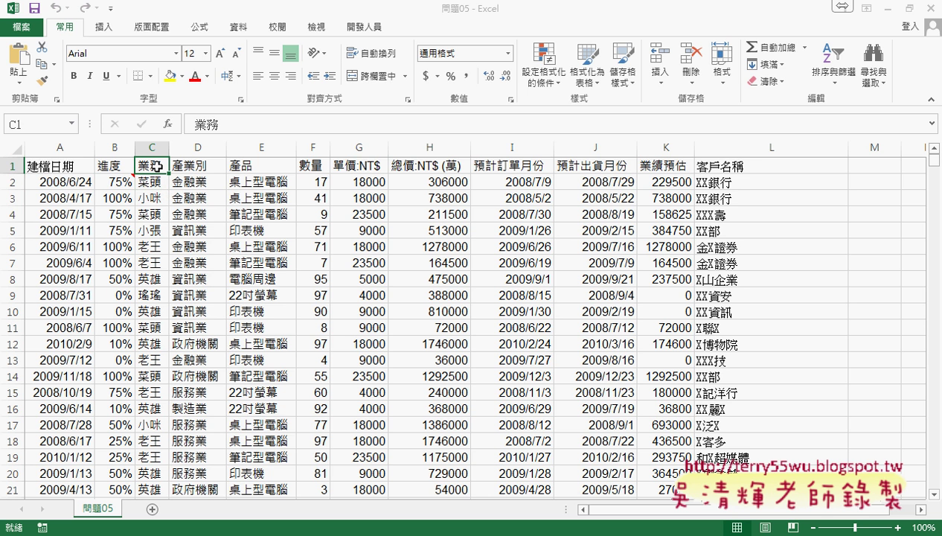
left_click(364, 27)
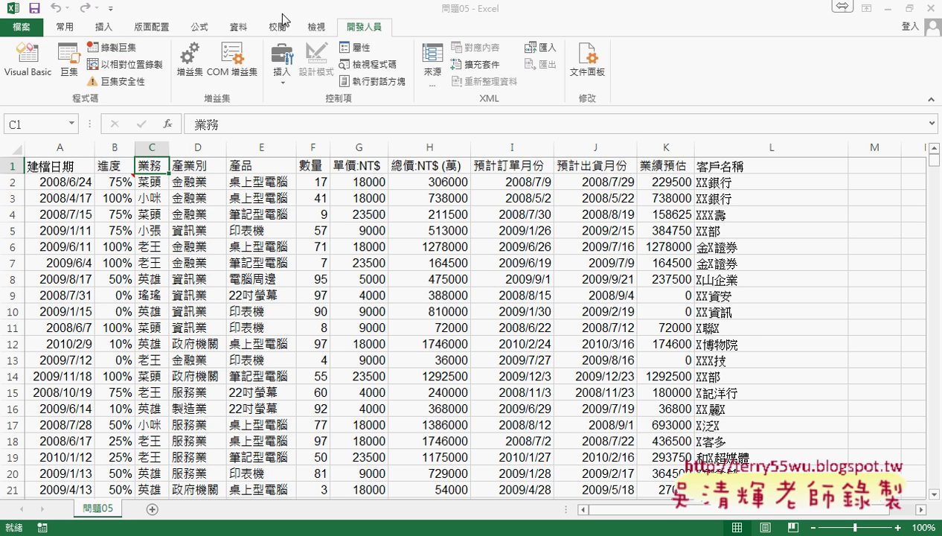
left_click(240, 28)
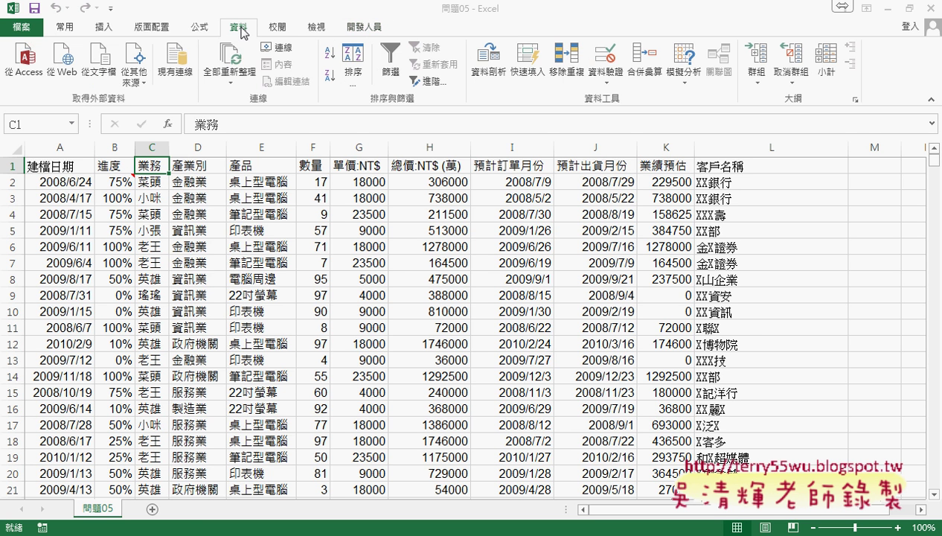
left_click(390, 63)
left_click(163, 166)
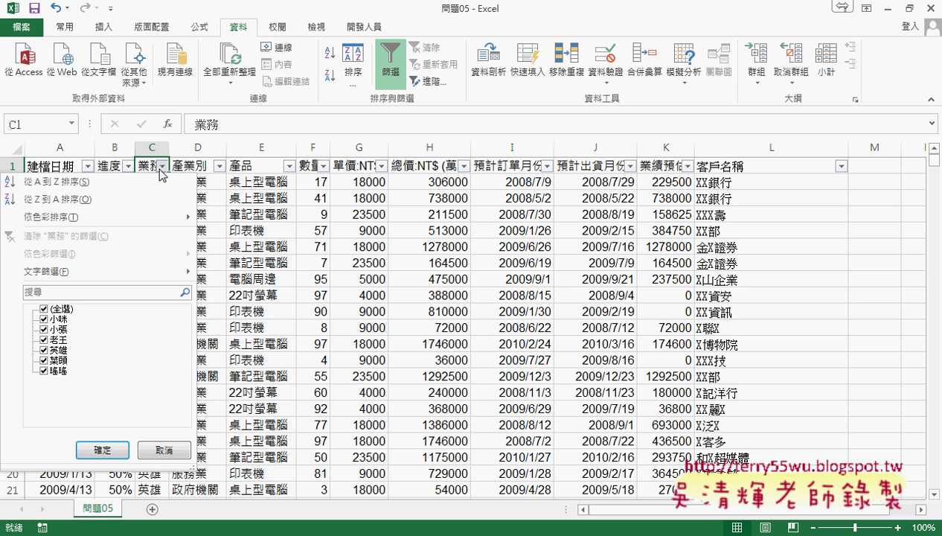
left_click(44, 309)
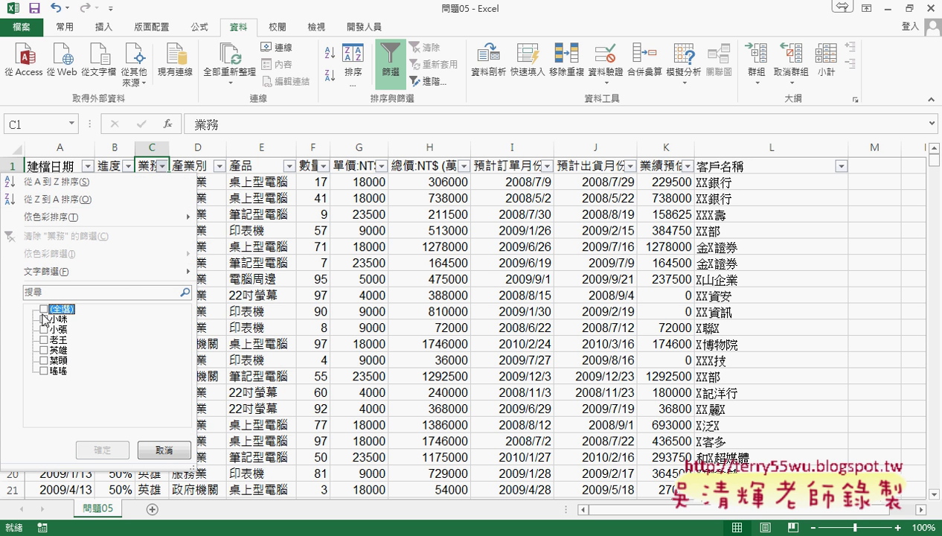
left_click(43, 360)
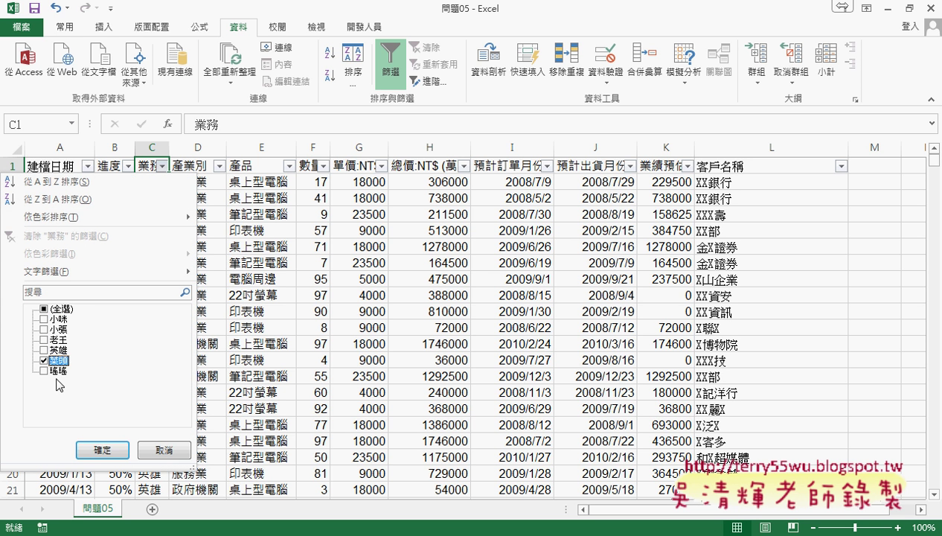
left_click(103, 450)
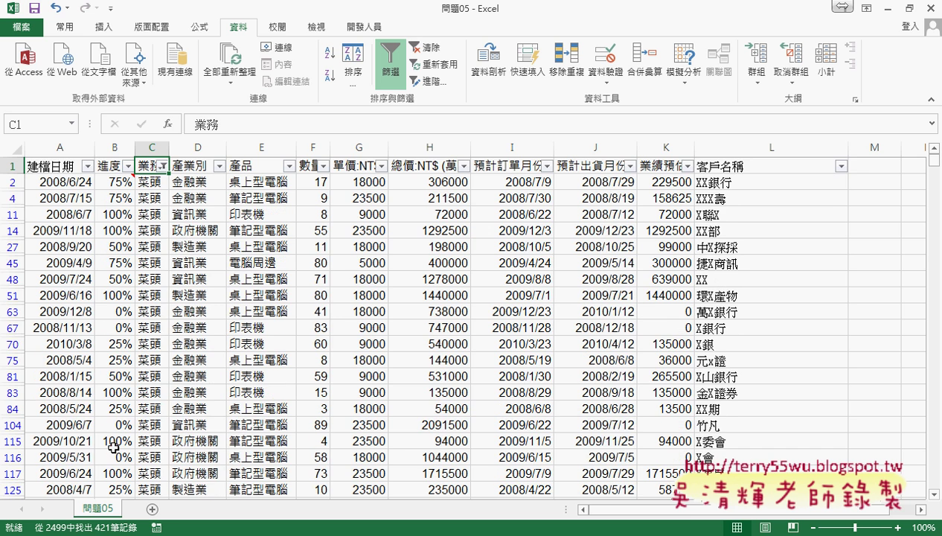
left_click(47, 168)
Step: Select from A1 across the header row and down to the last filtered row, then copy it
key("ctrl+shift+Right")
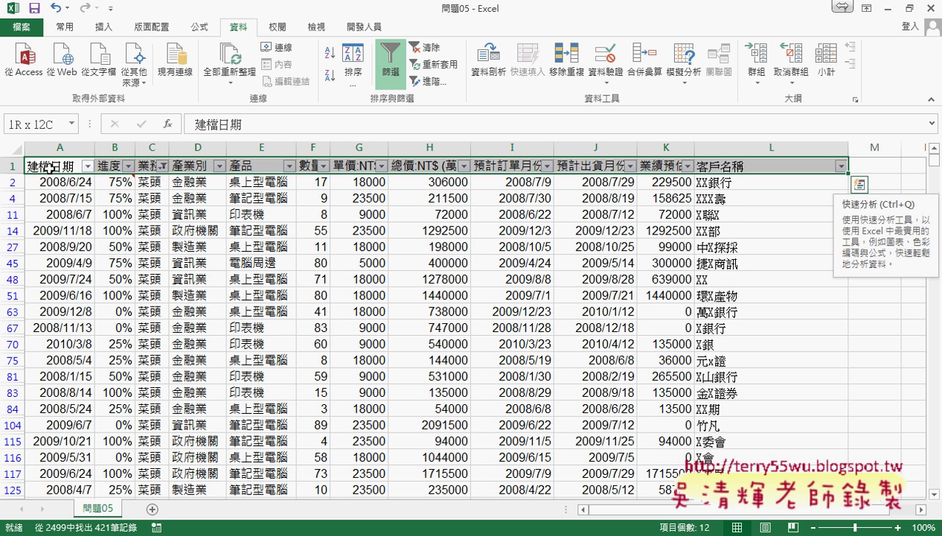
key("ctrl+shift+Down")
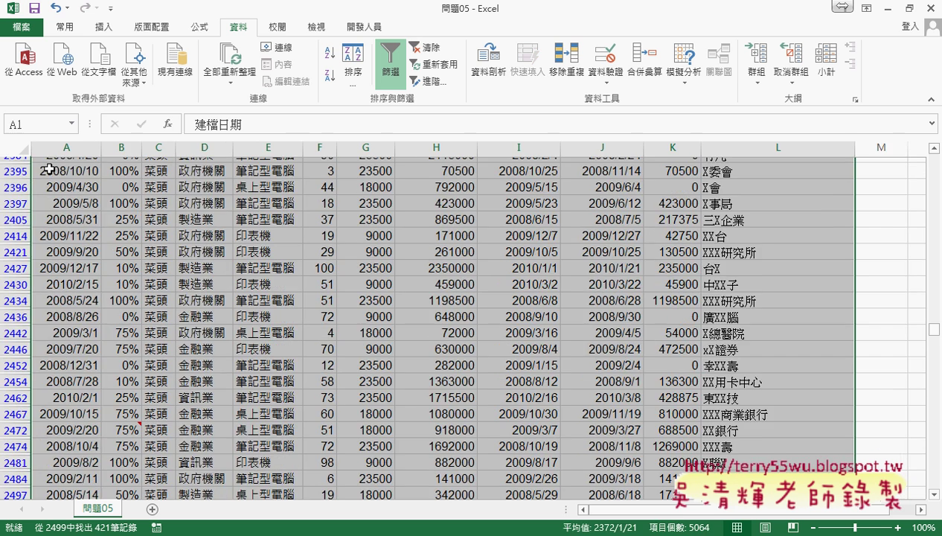
key("ctrl+c")
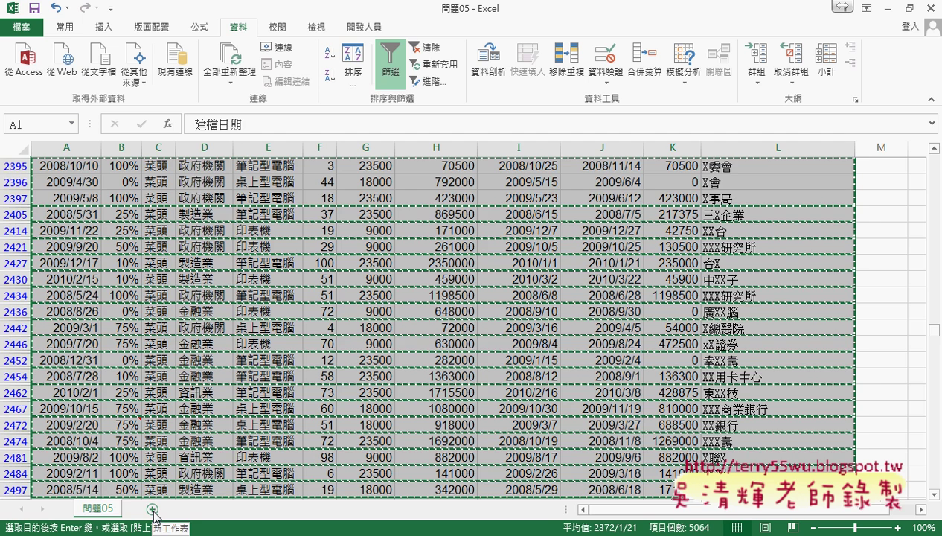
Step: Paste the copied rows into new sheet 工作表1 and auto-fit the column widths so dates show fully
left_click(152, 510)
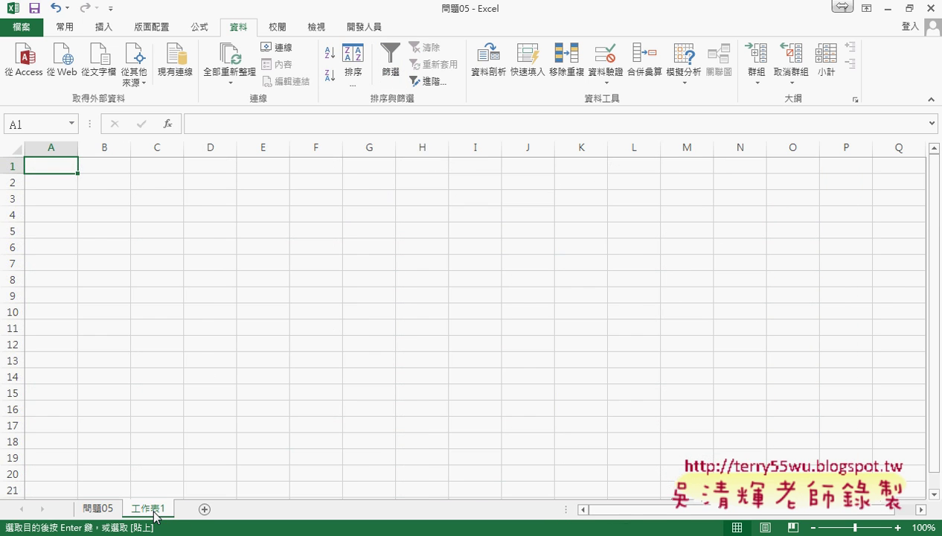
key("ctrl+v")
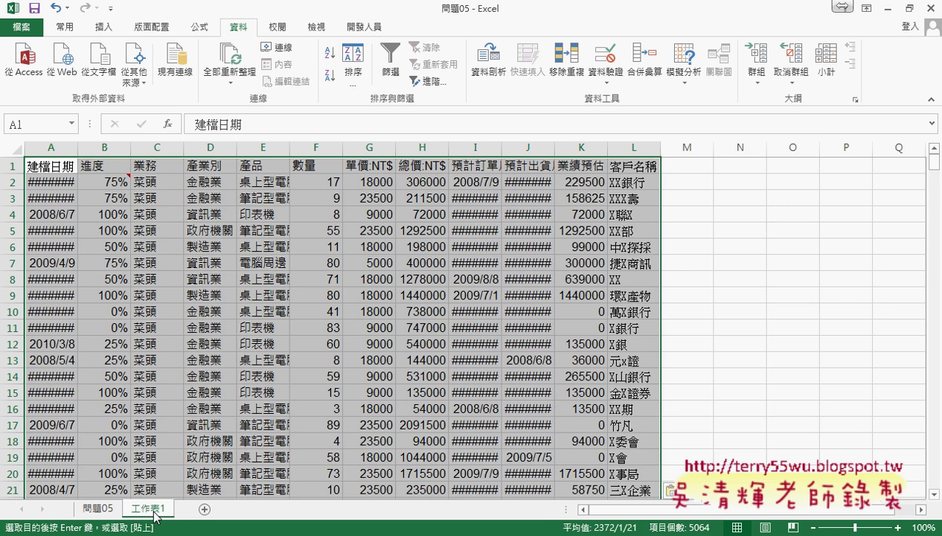
left_click(65, 30)
left_click(721, 74)
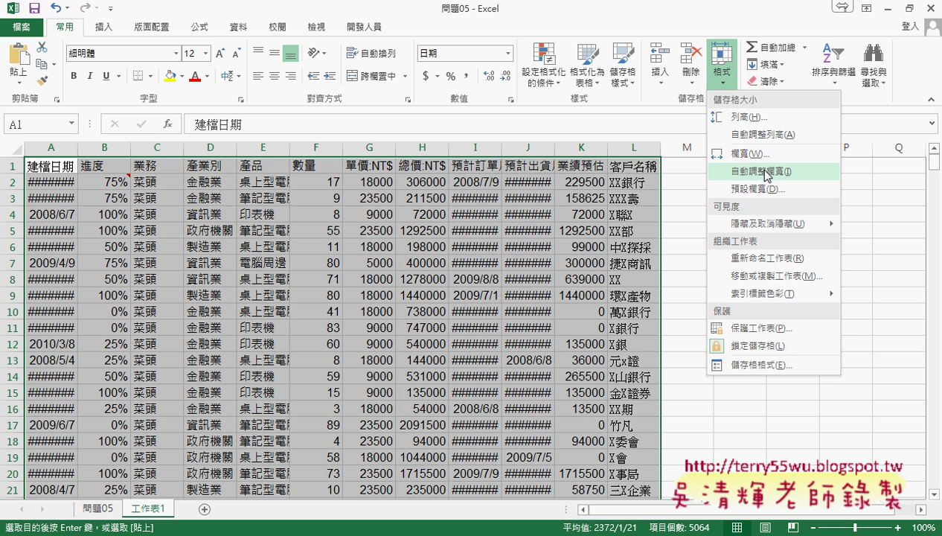
left_click(767, 172)
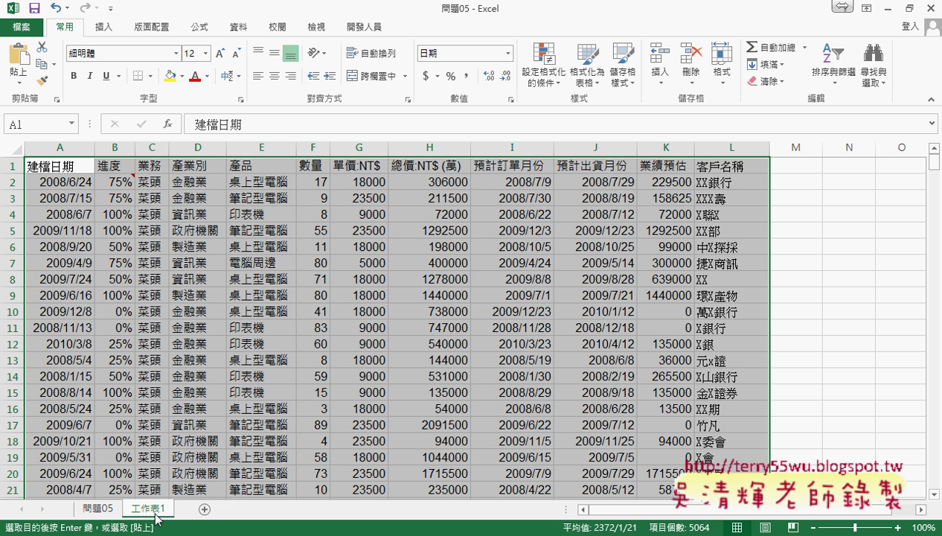
Step: On sheet 問題05, turn the filter off and return to the top with only A1 selected
left_click(98, 509)
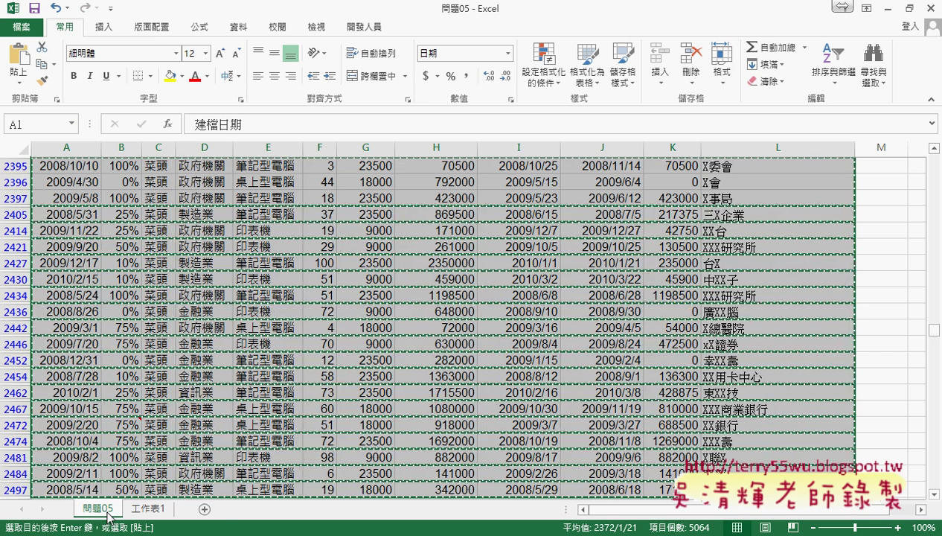
left_click(238, 27)
left_click(393, 71)
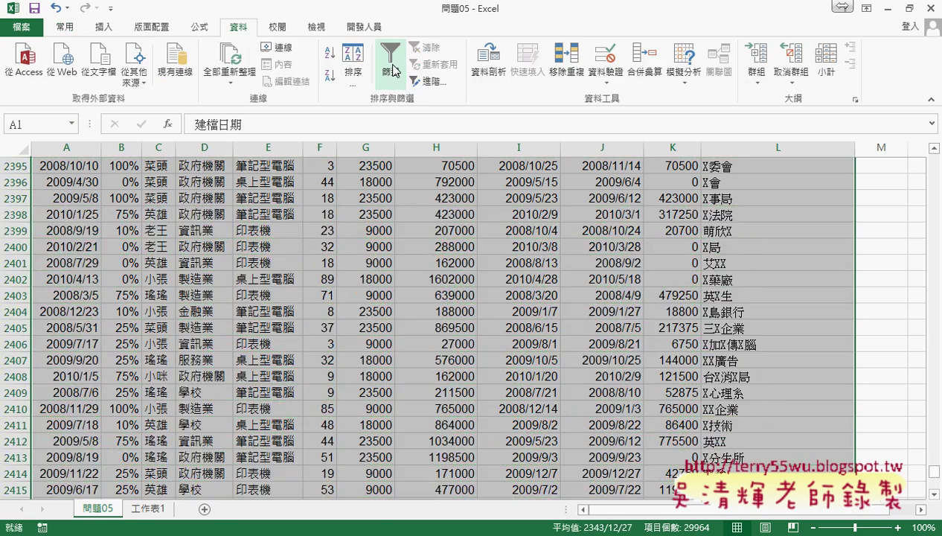
scroll(127, 272, "up", 4)
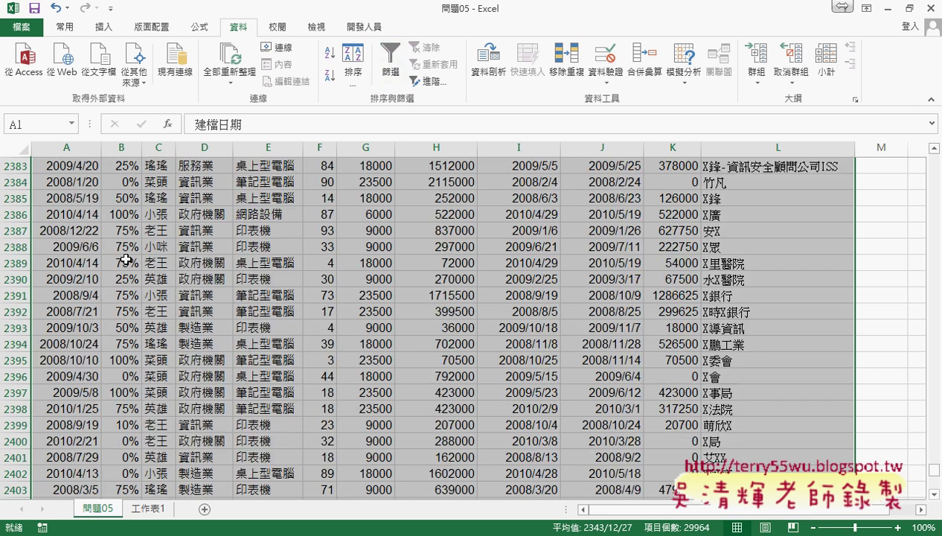
scroll(123, 259, "up", 7)
scroll(123, 259, "up", 10)
scroll(498, 311, "up", 4)
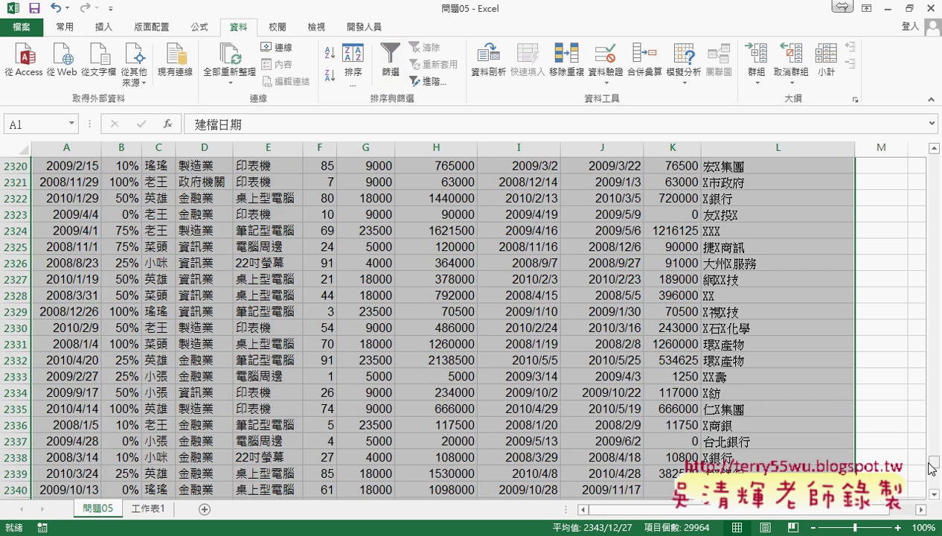
left_click_drag(935, 468, 911, 141)
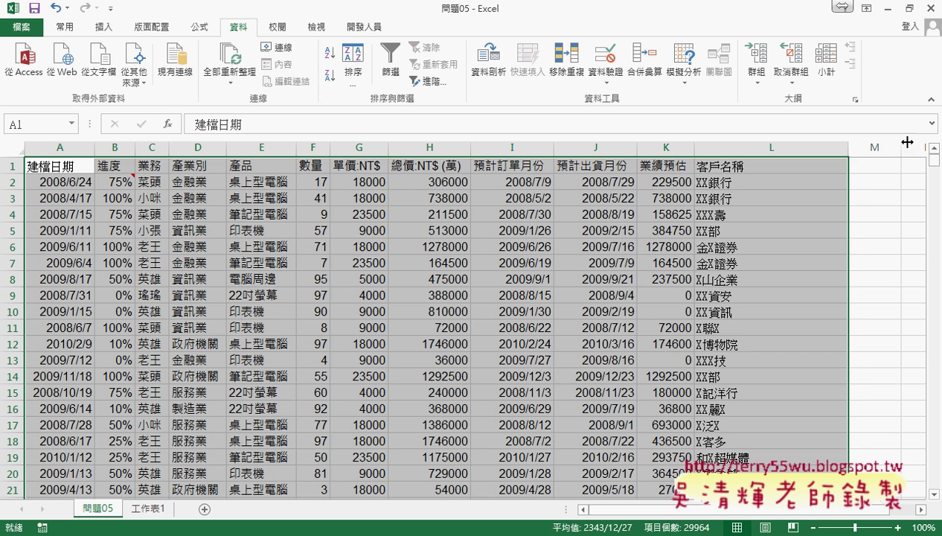
left_click(76, 168)
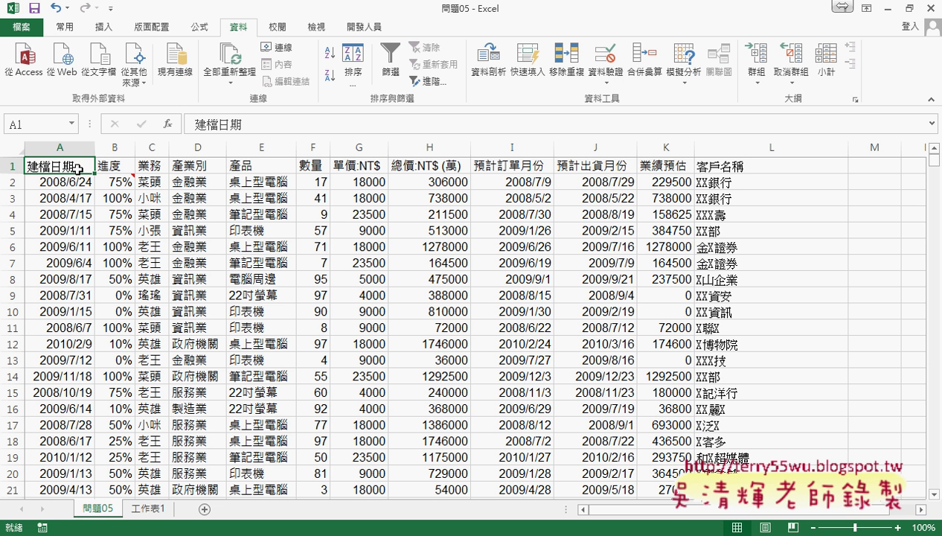
Step: Open the Visual Basic editor, insert a blank Module1, and switch to the browser's code notes
left_click(364, 26)
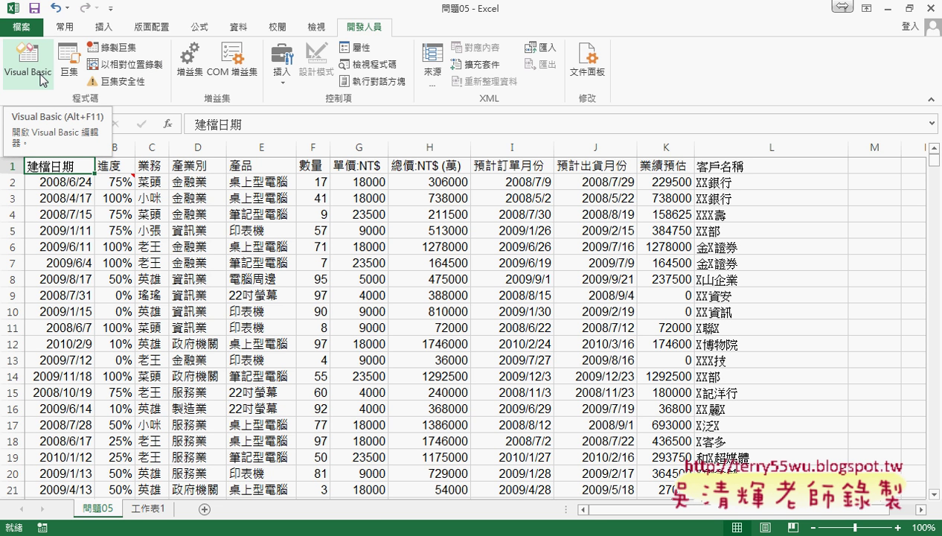
left_click(41, 77)
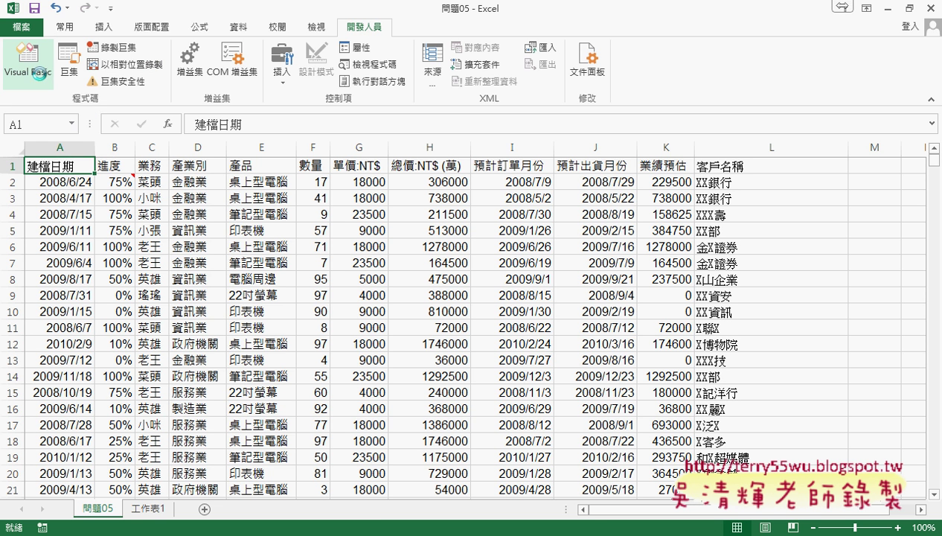
right_click(378, 156)
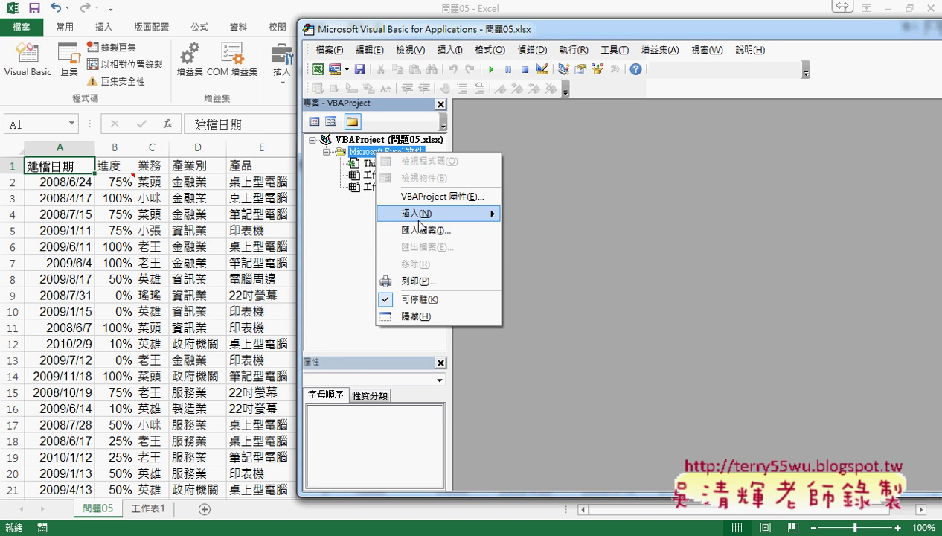
left_click(539, 232)
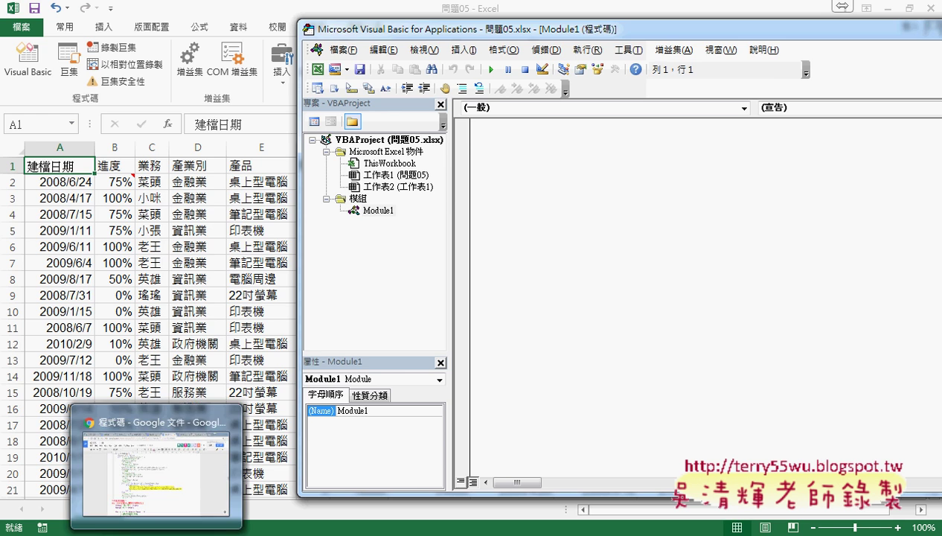
left_click(160, 461)
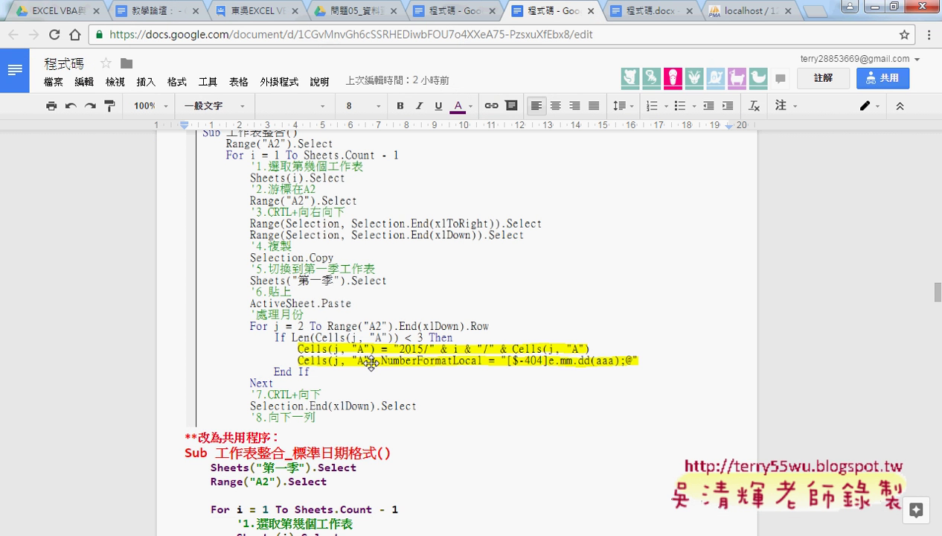
Step: Go back to the 程式碼 document and scroll down to the Sub 篩選業務 code
left_click(355, 11)
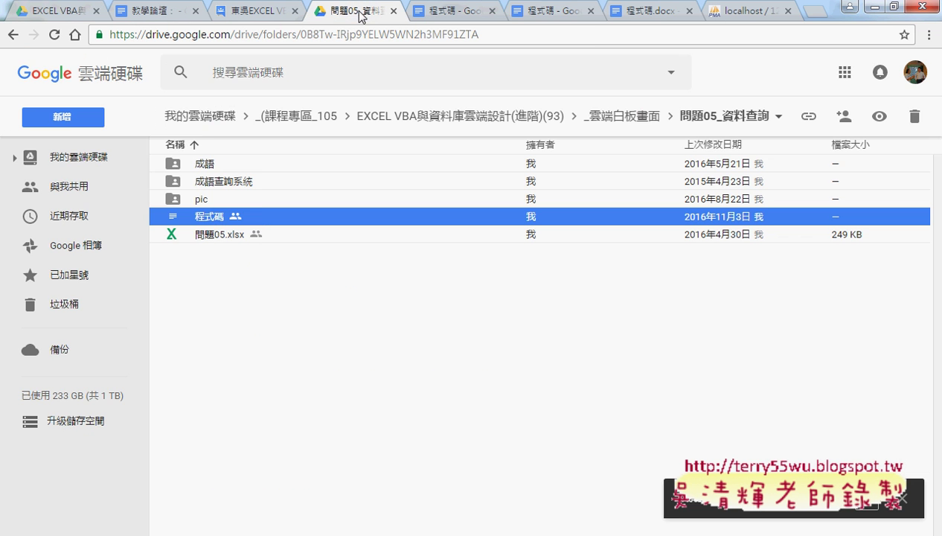
left_click(446, 11)
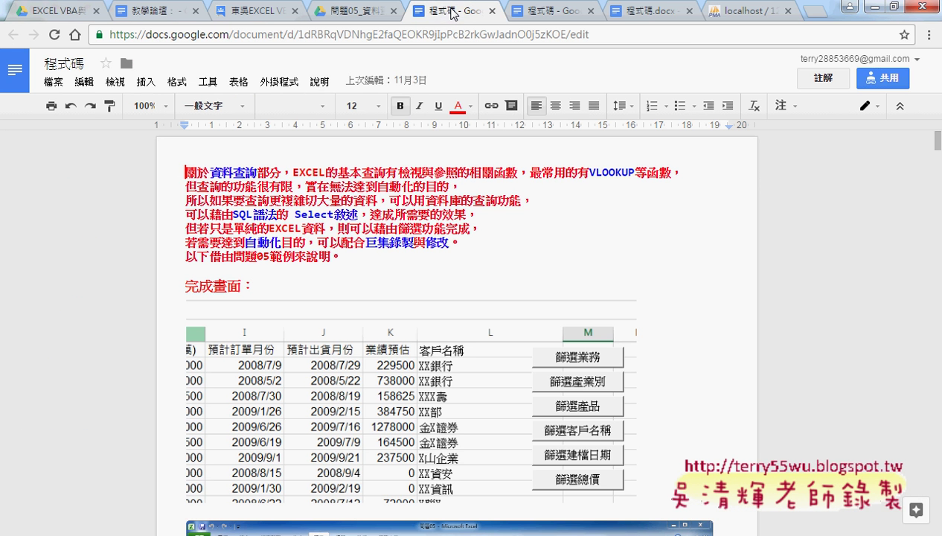
left_click_drag(185, 171, 337, 255)
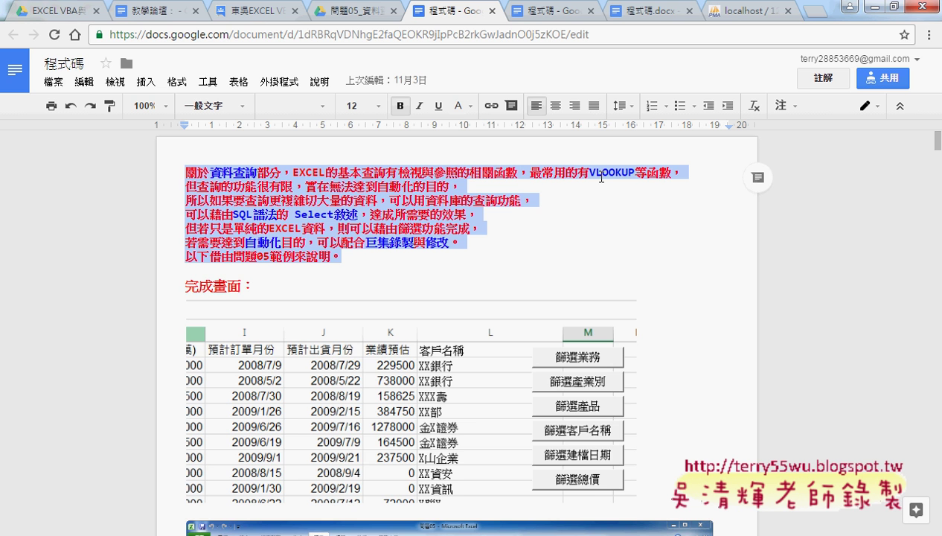
scroll(677, 261, "down", 3)
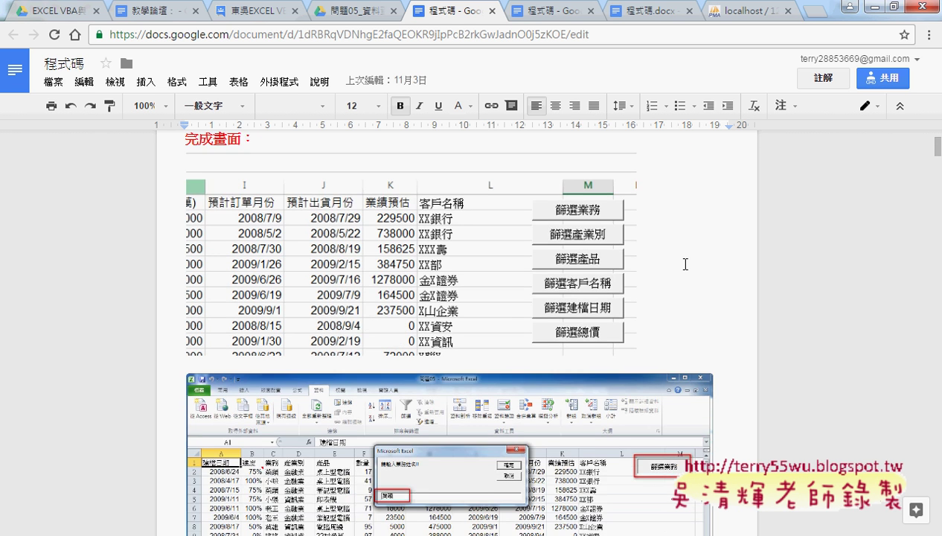
scroll(685, 254, "up", 1)
scroll(767, 283, "down", 2)
scroll(772, 290, "down", 4)
Step: Select the code from Sub 篩選業務 through End Sub and return to the VBA editor
left_click(178, 208)
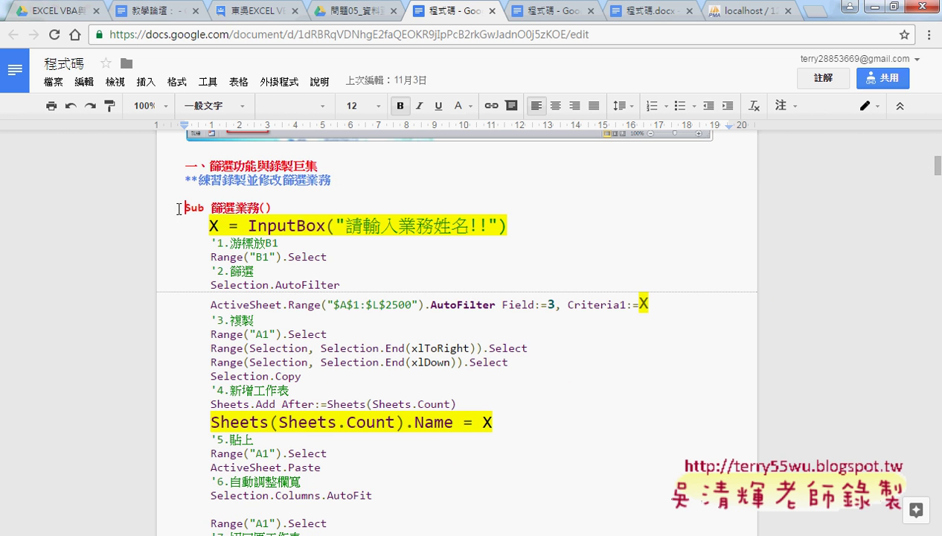
left_click_drag(211, 208, 258, 207)
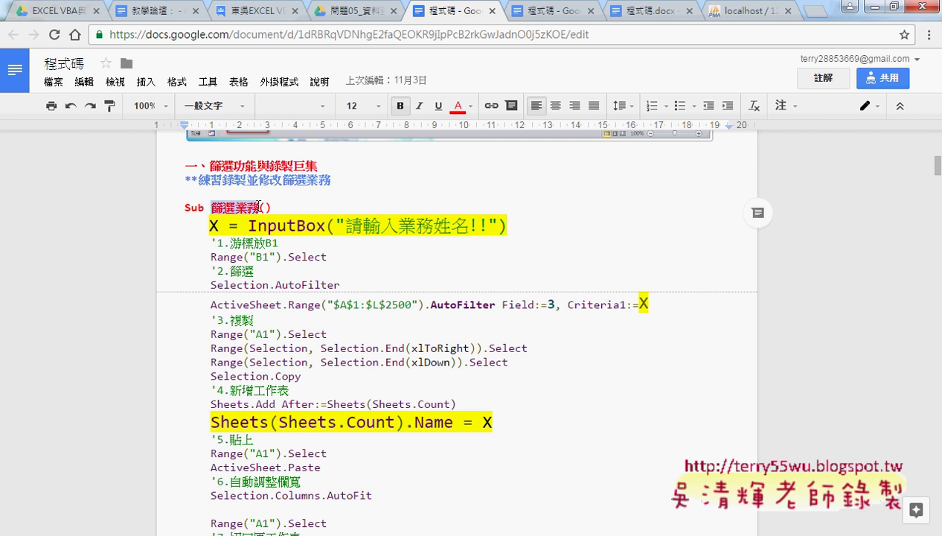
left_click(185, 206)
scroll(320, 340, "down", 3)
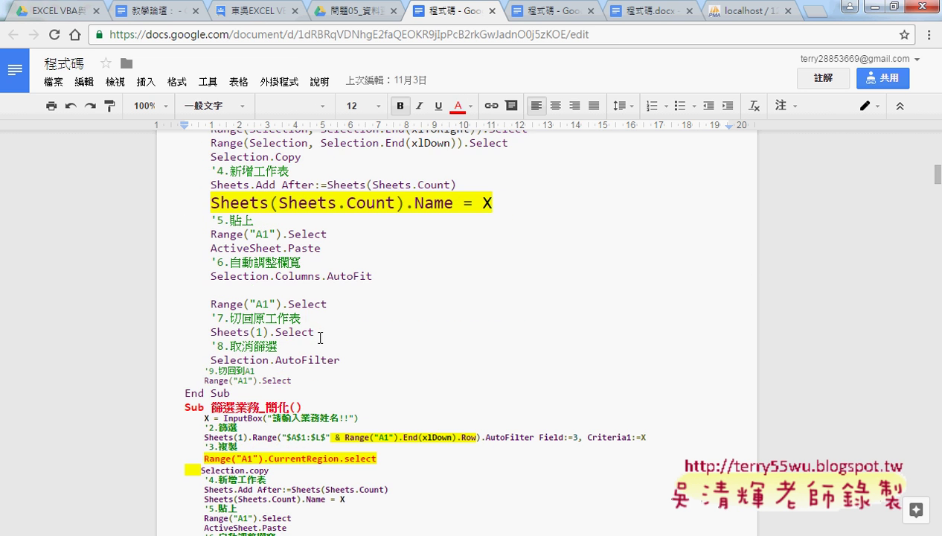
left_click(259, 392, "shift")
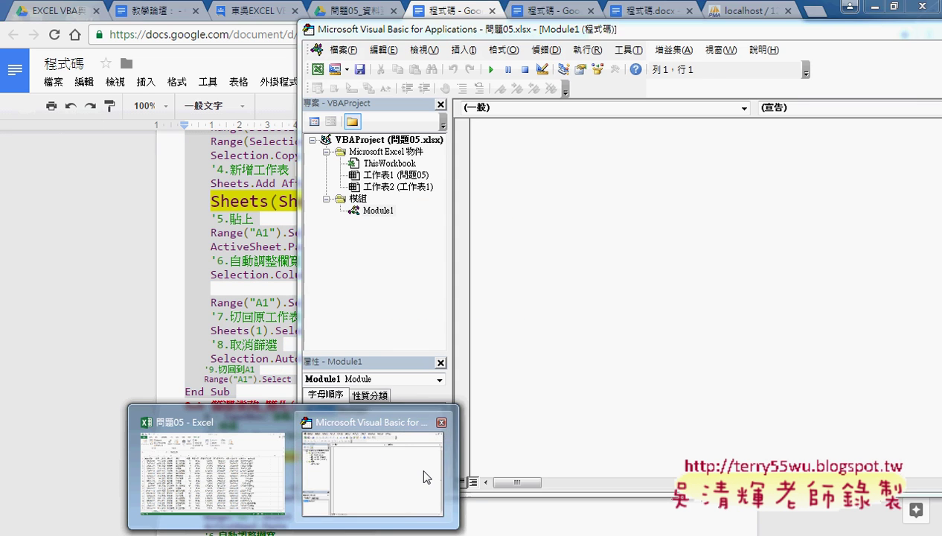
left_click(431, 477)
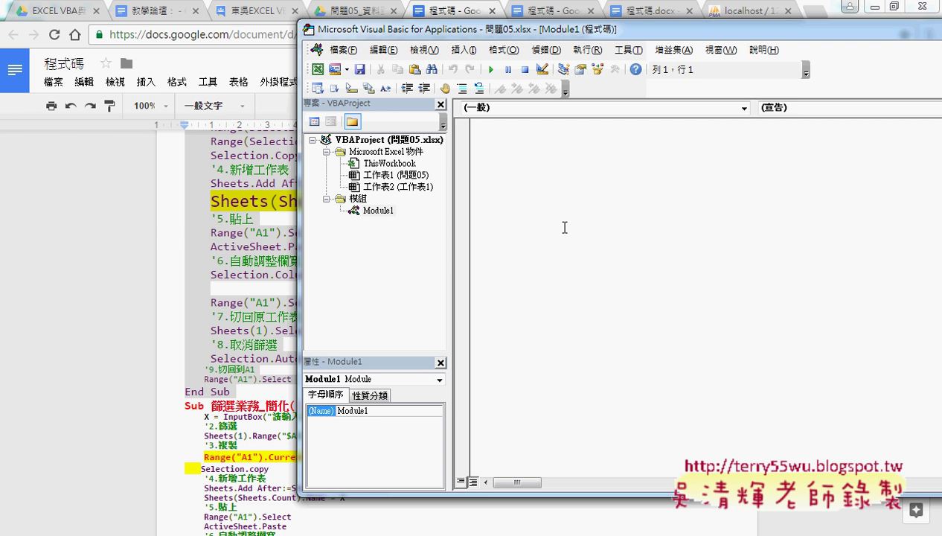
Step: Paste the 篩選業務 macro into Module1 and review its lines from the InputBox to End Sub
key("ctrl+v")
left_click(538, 151)
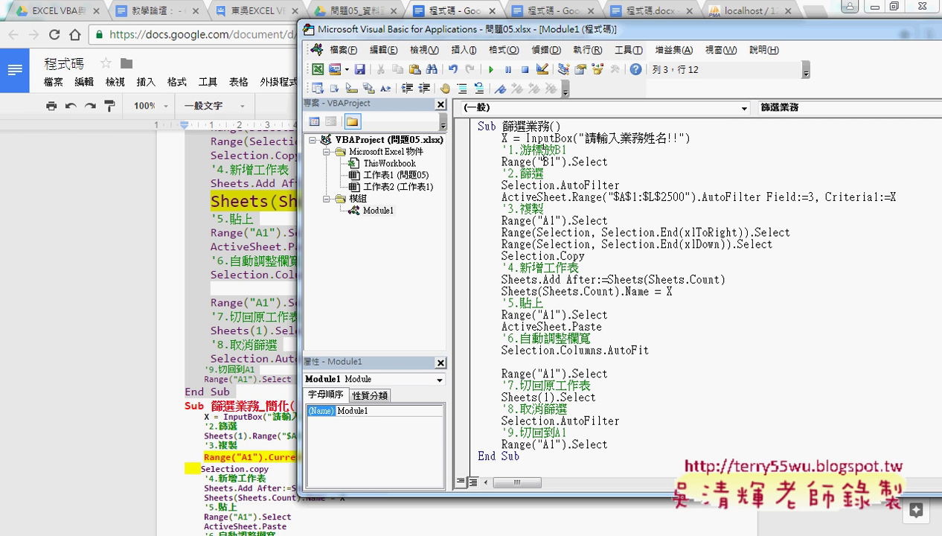
left_click(503, 150)
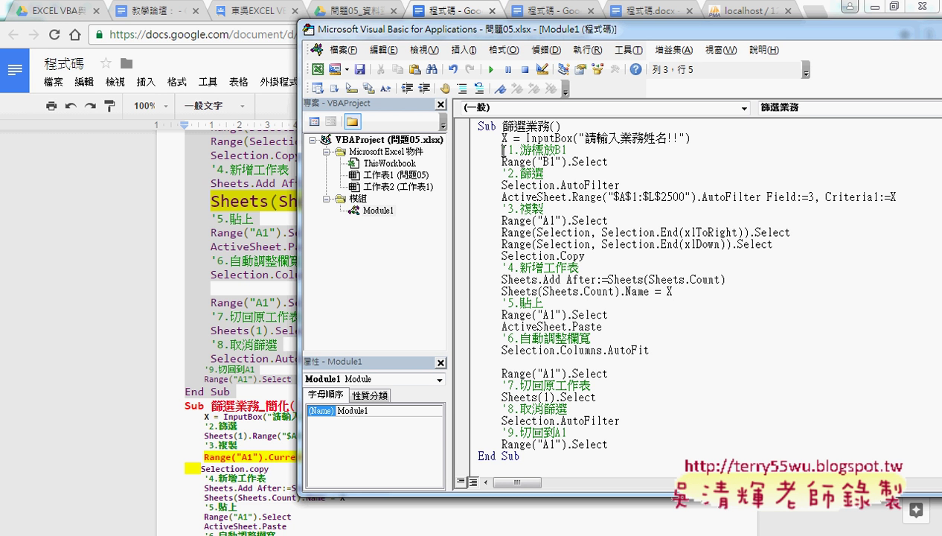
left_click(507, 430)
mouse_move(609, 444)
left_mouse_down()
mouse_move(504, 256)
mouse_move(471, 154)
left_mouse_up()
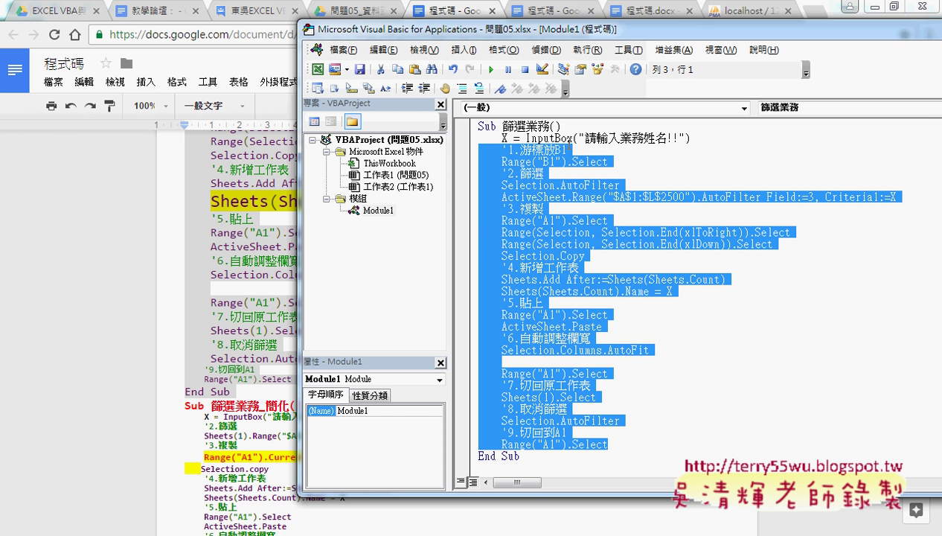
left_click(692, 138)
Step: Walk through the annotated 篩選業務 code, including the AutoFilter criterion, then clear the annotations and go back to Excel
left_click_drag(621, 34, 458, 38)
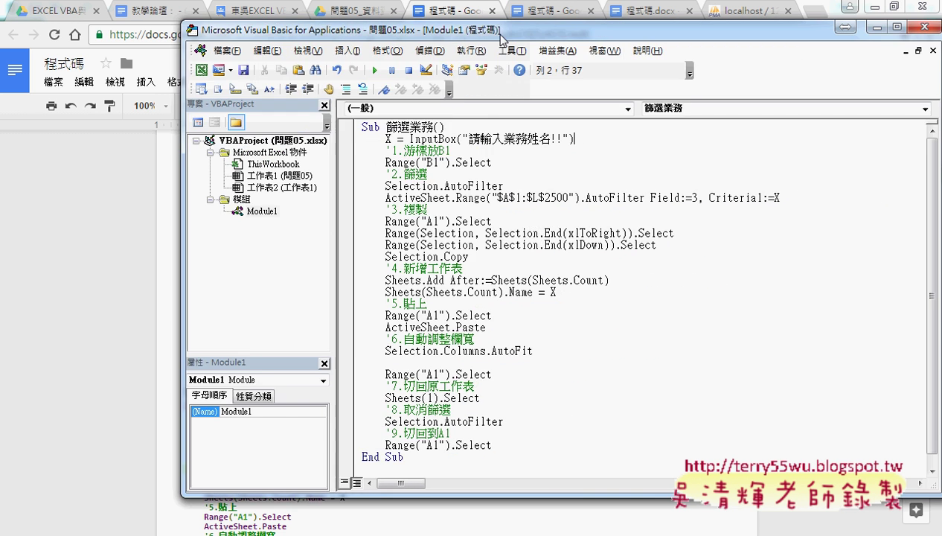
double_click(730, 201)
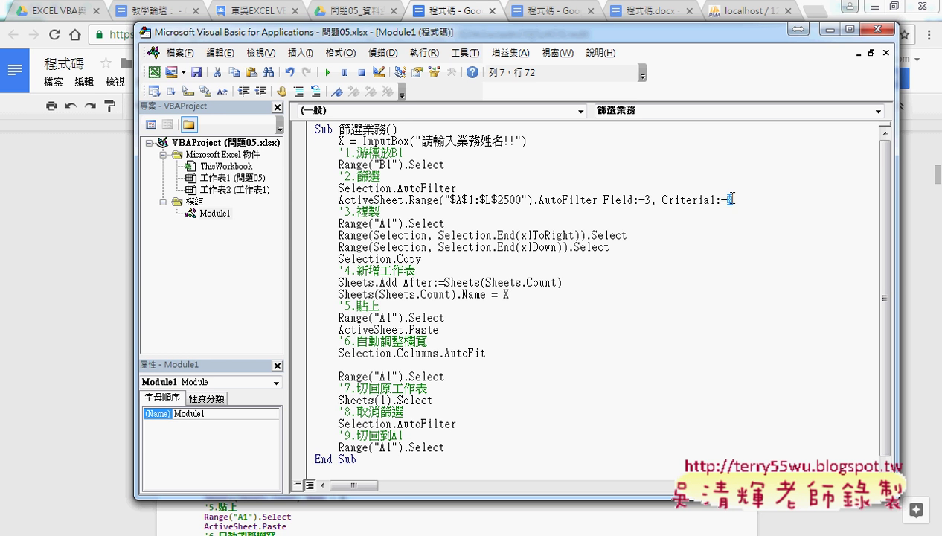
key("ctrl+shift+d")
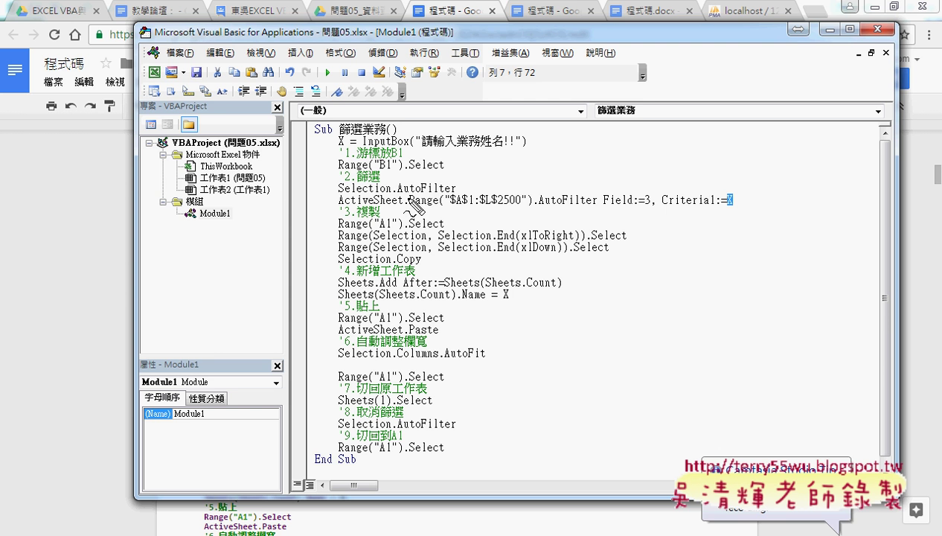
left_click_drag(397, 192, 455, 192)
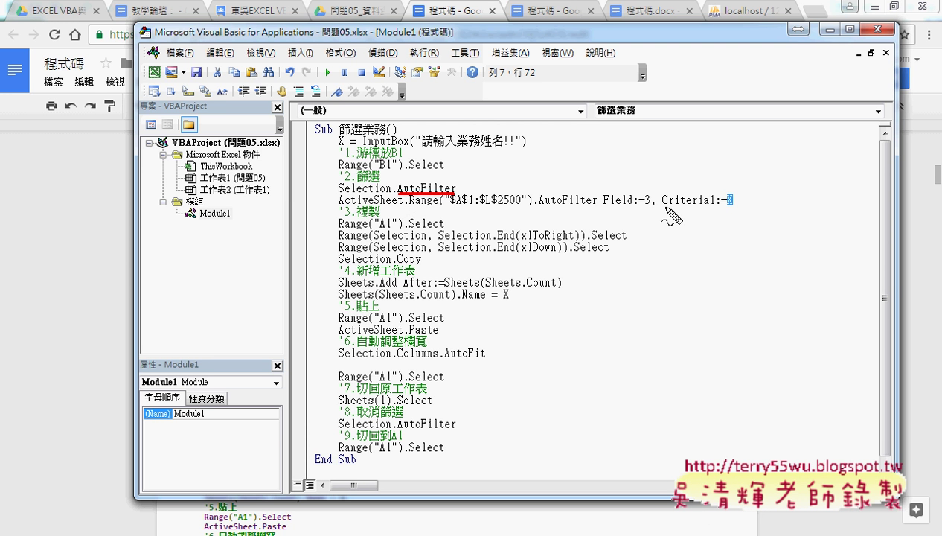
mouse_move(664, 208)
left_mouse_down()
mouse_move(734, 206)
mouse_move(721, 178)
mouse_move(748, 180)
left_mouse_up()
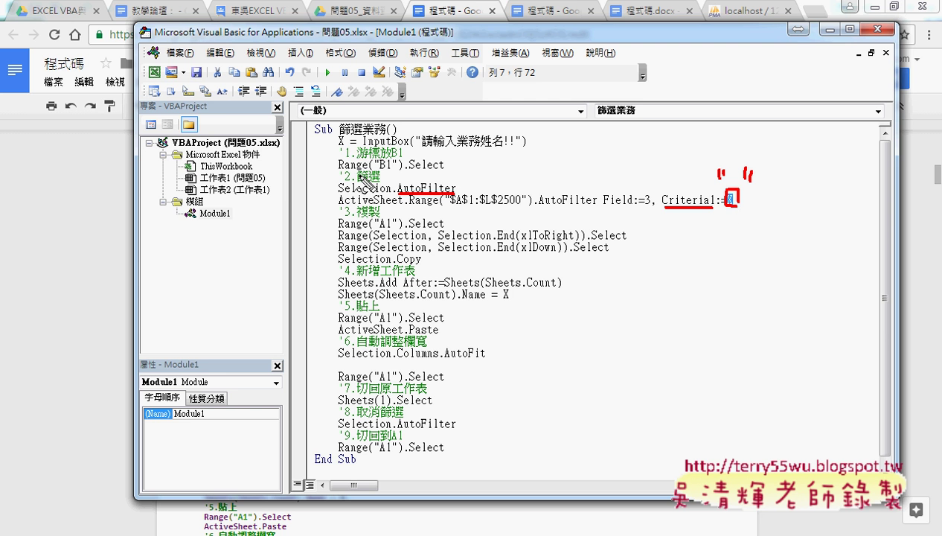
mouse_move(342, 135)
left_mouse_down()
mouse_move(341, 149)
mouse_move(512, 161)
left_mouse_up()
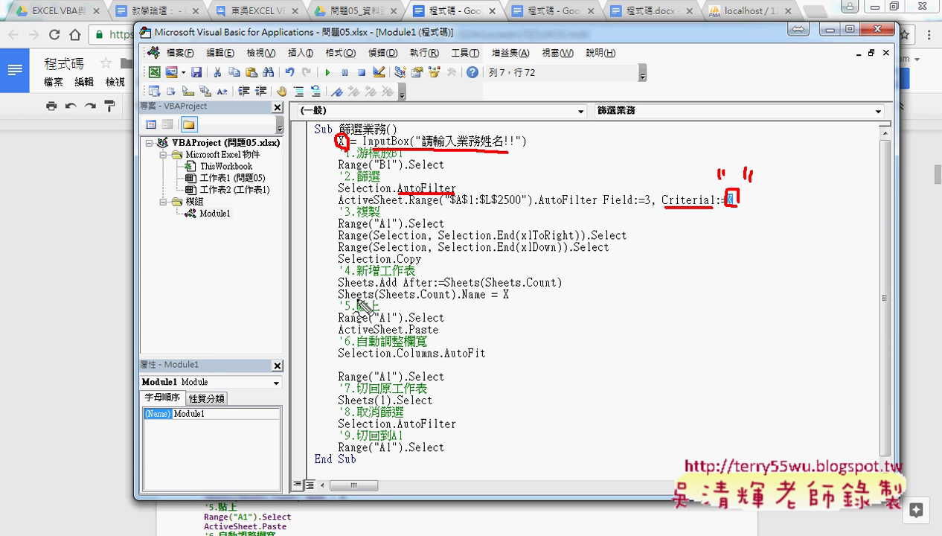
left_click_drag(356, 277, 404, 272)
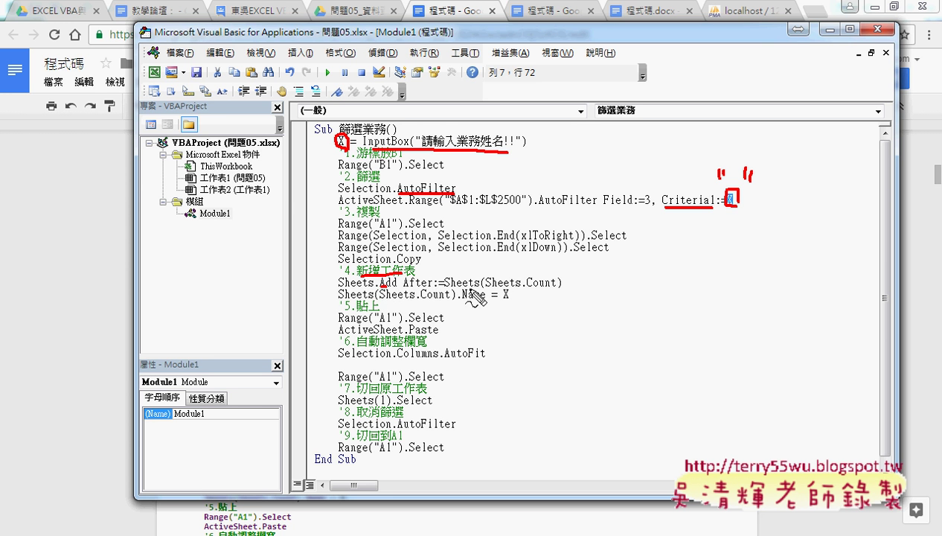
left_click_drag(484, 286, 543, 288)
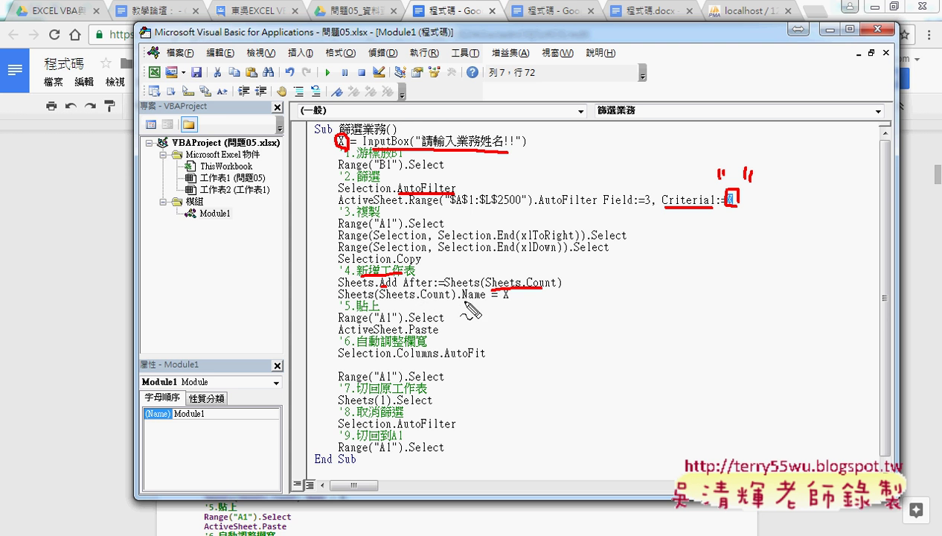
left_click_drag(461, 299, 485, 298)
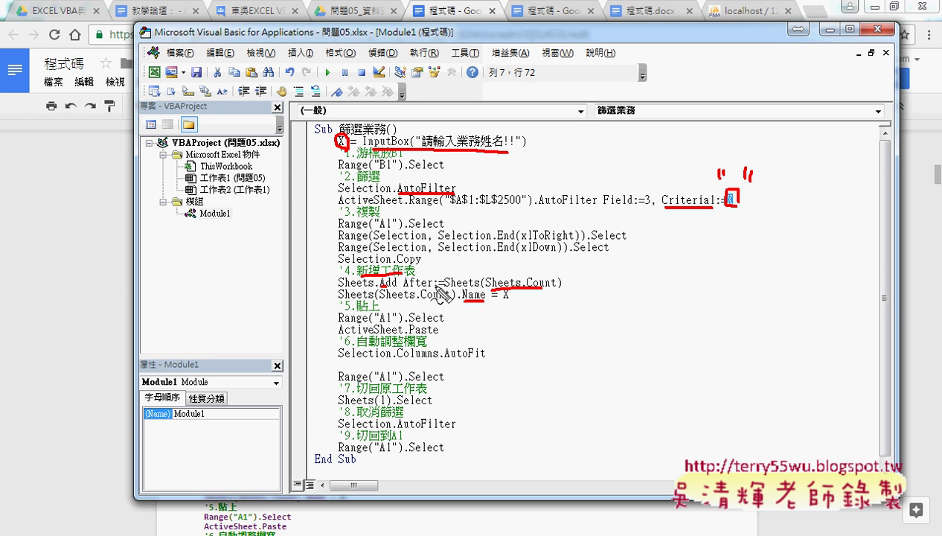
left_click_drag(379, 301, 510, 299)
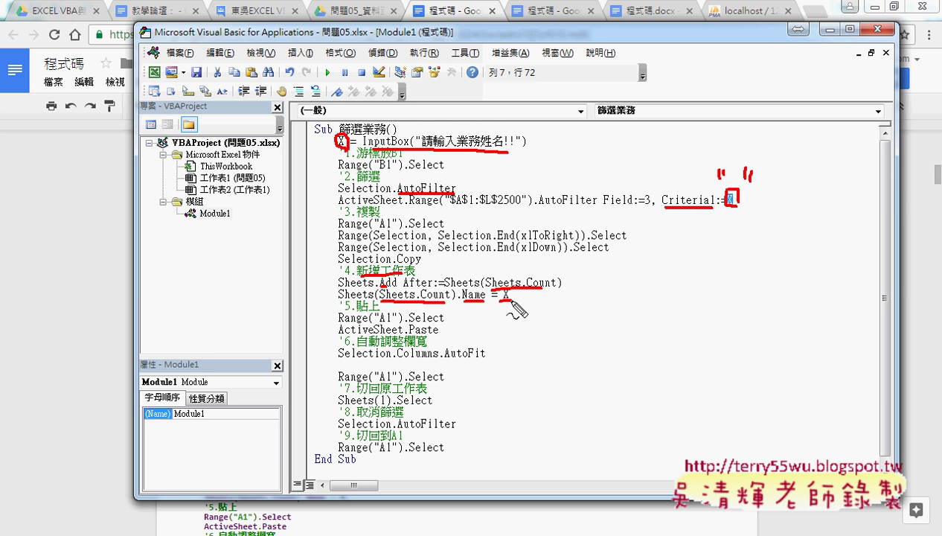
key("Escape")
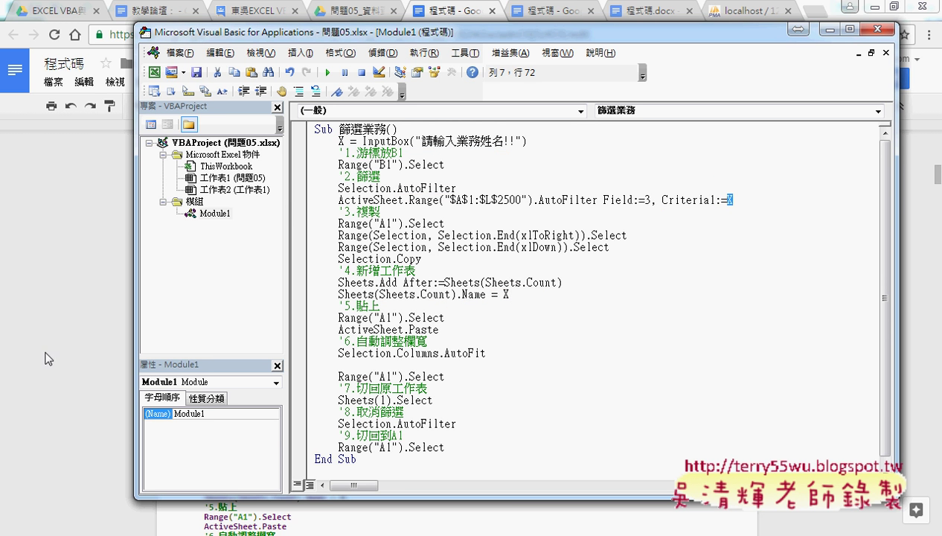
left_click(294, 535)
Step: Draw a form-control button near column M and assign it the 篩選業務 macro
left_click(271, 438)
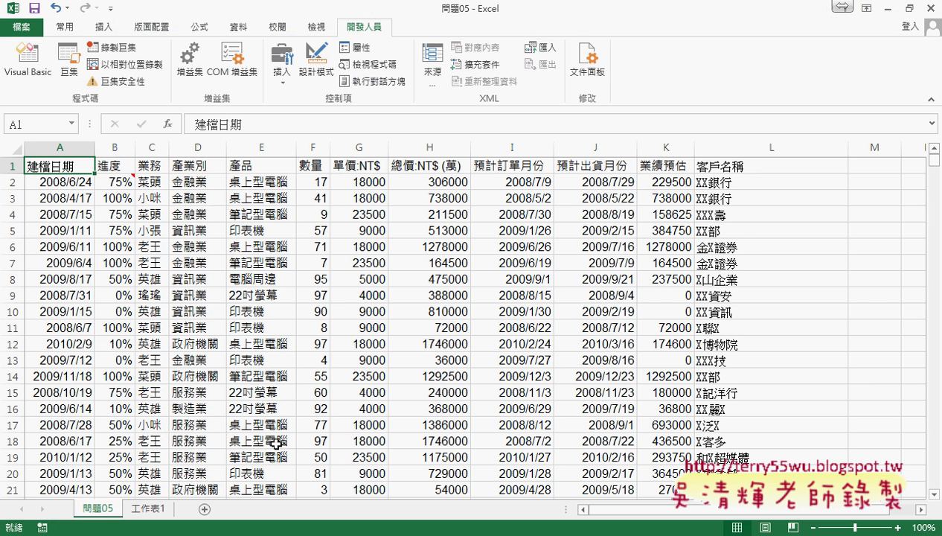
left_click(282, 85)
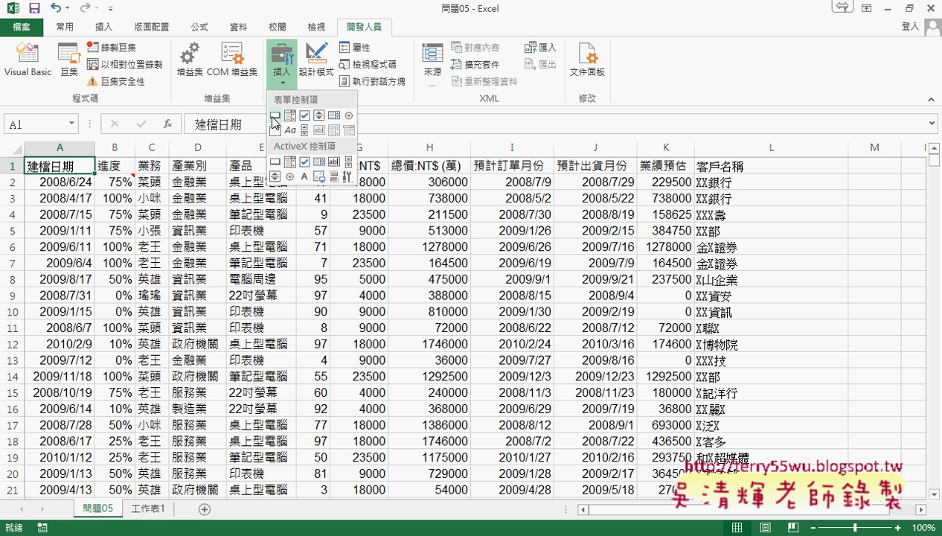
left_click(280, 113)
left_click_drag(809, 163, 893, 187)
left_click(376, 172)
left_click_drag(367, 154, 332, 154)
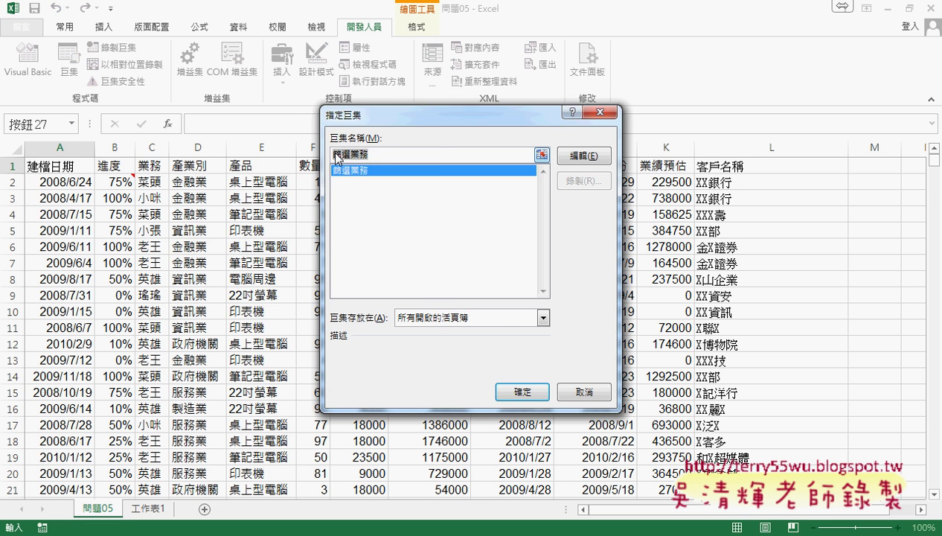
right_click(348, 153)
left_click(375, 177)
left_click(523, 392)
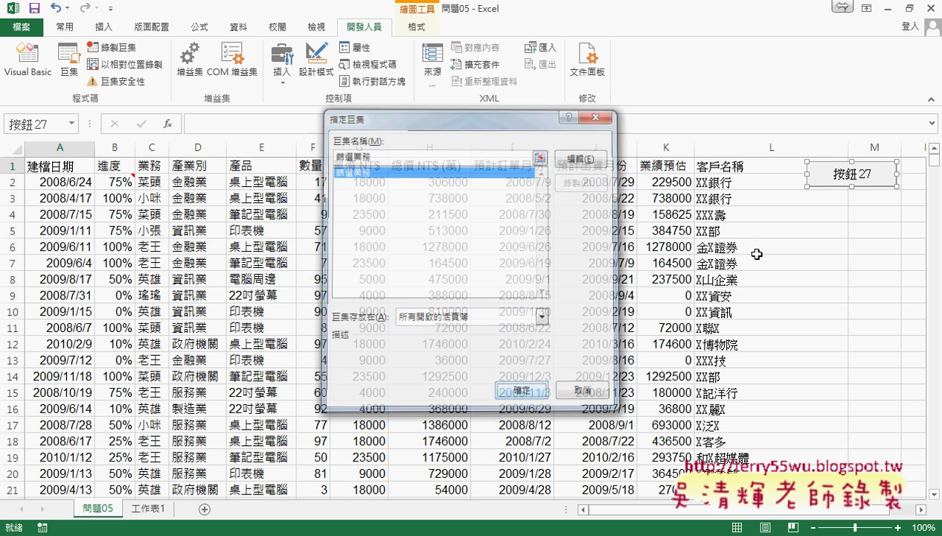
Step: Caption the button 篩選業務, then click it to bring up the name prompt
left_click(835, 175)
key("Delete")
key("Delete")
key("Delete")
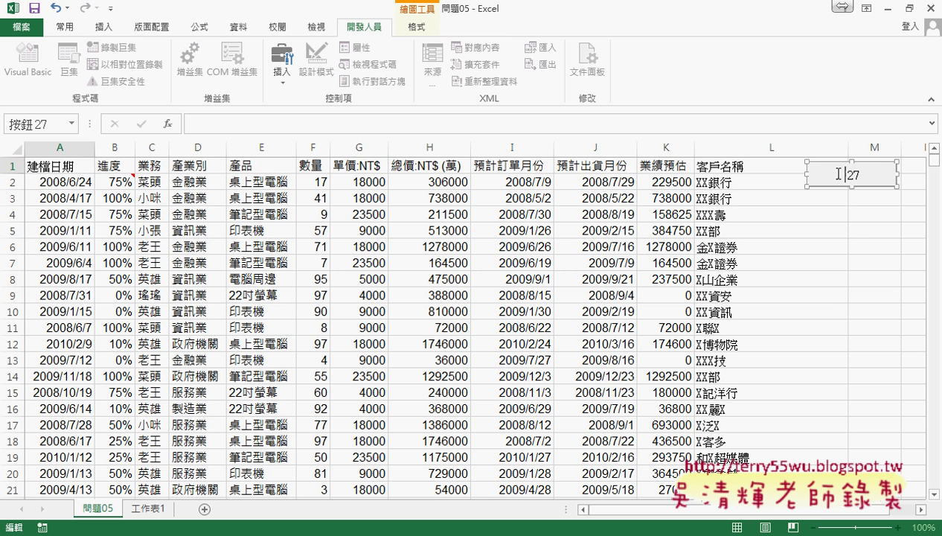
key("Delete")
key("Delete")
key("ctrl+v")
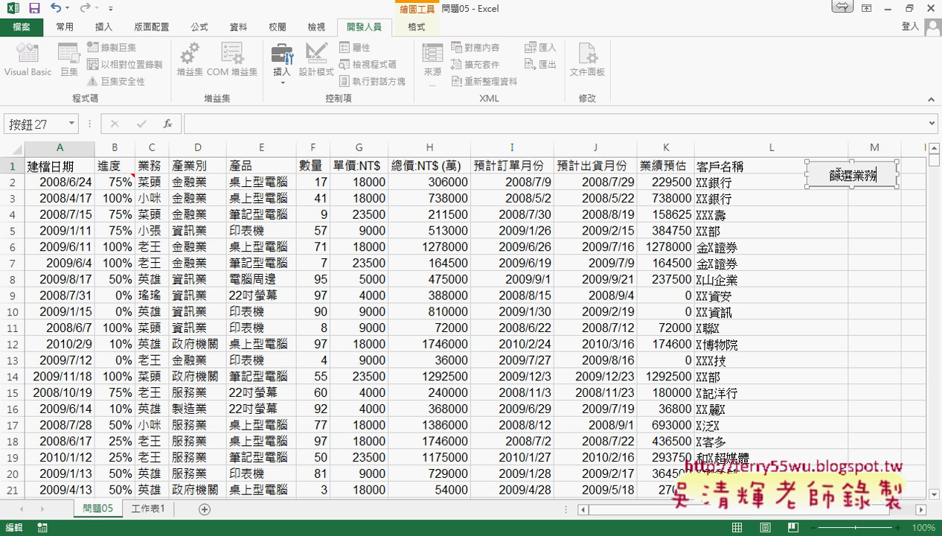
left_click(881, 293)
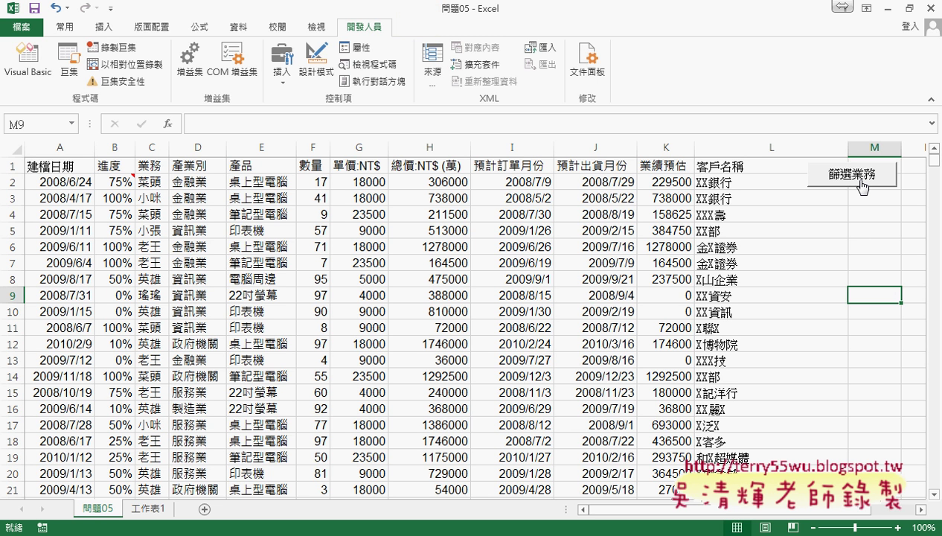
left_click(859, 179)
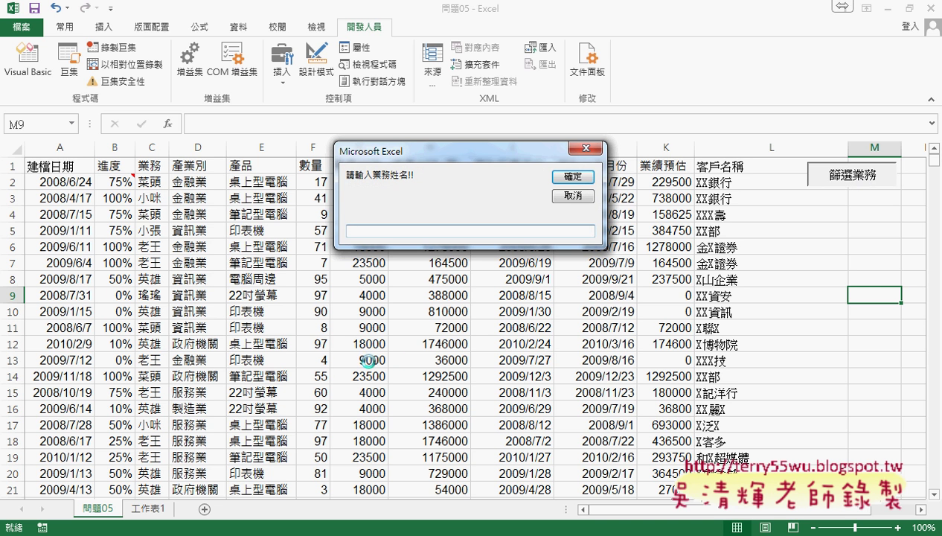
Step: Enter a salesperson's name in the prompt to create that salesperson's filtered sheet
type("d")
key("BackSpace")
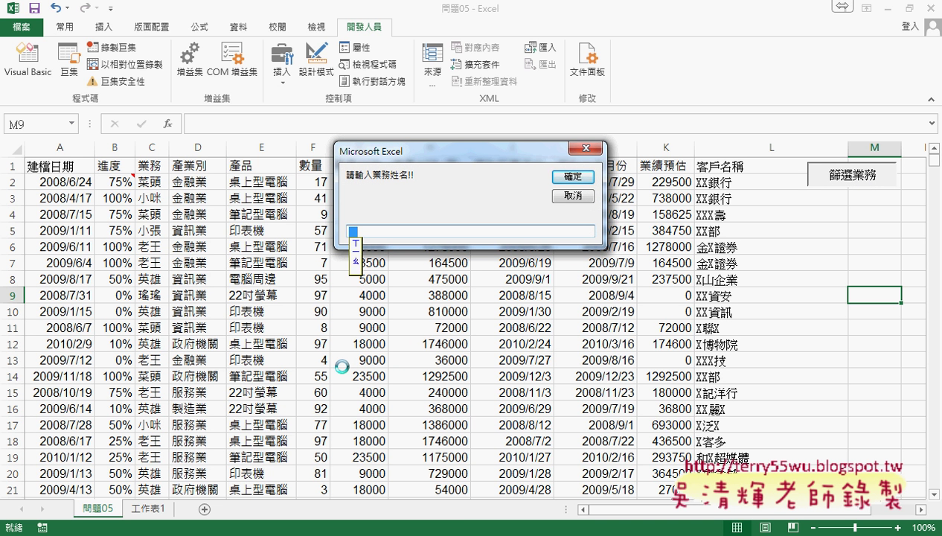
type("小咪")
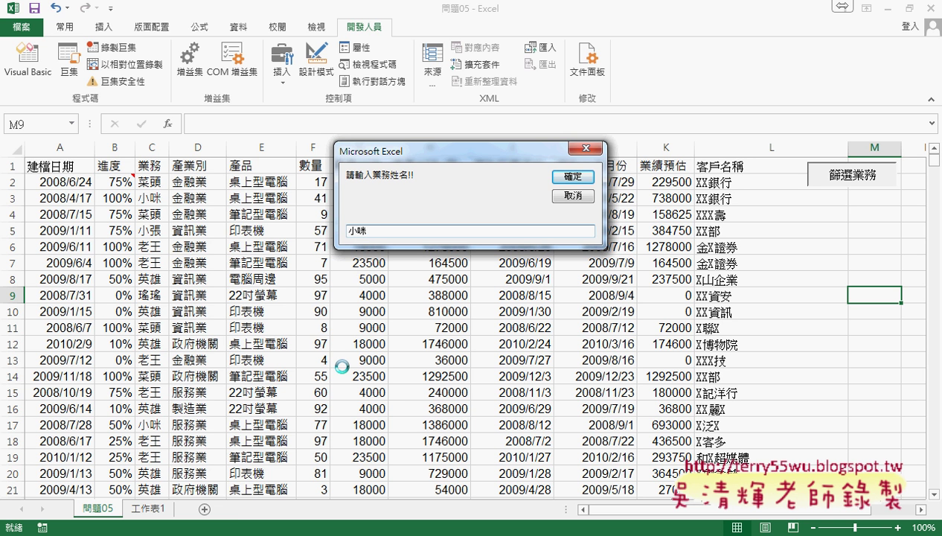
left_click(567, 176)
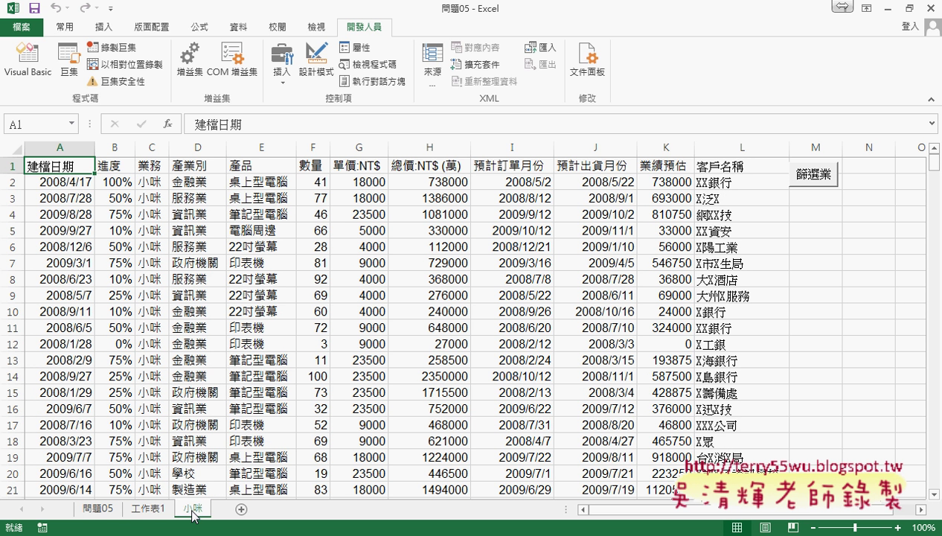
Step: From 問題05, run the button again for a second salesperson and view their new sheet
left_click(97, 508)
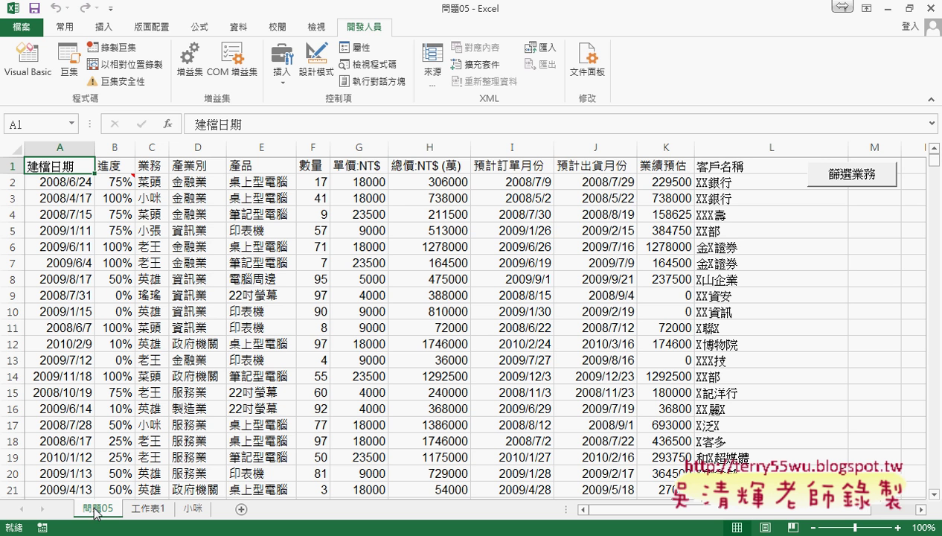
left_click(852, 177)
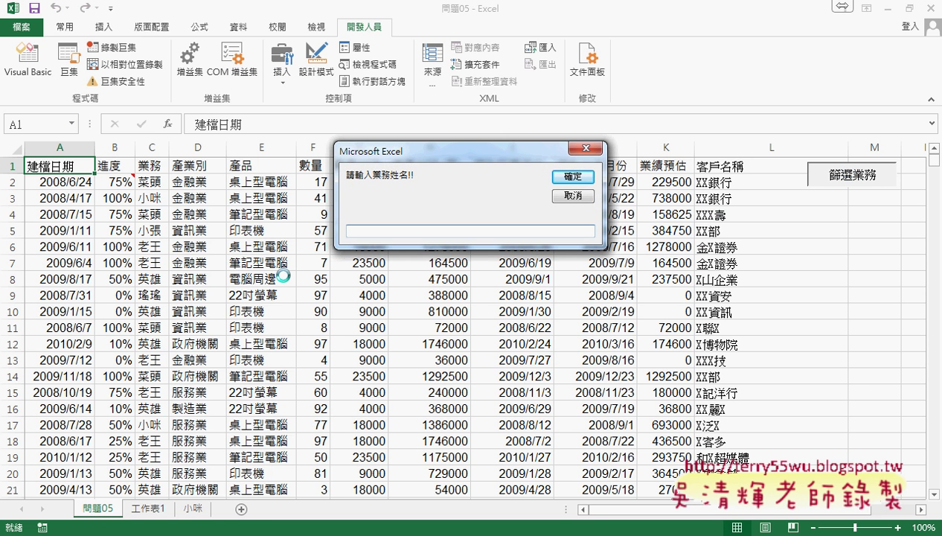
type("老王")
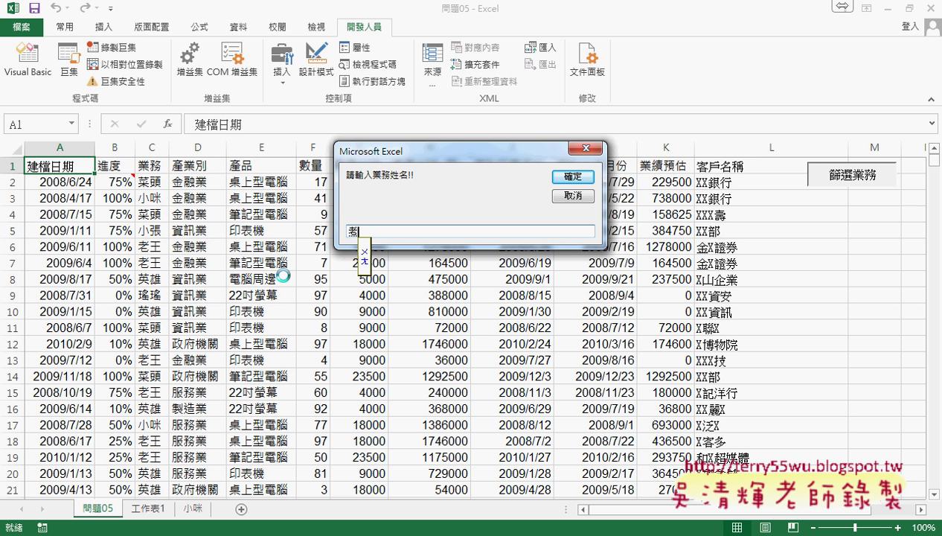
key("Return")
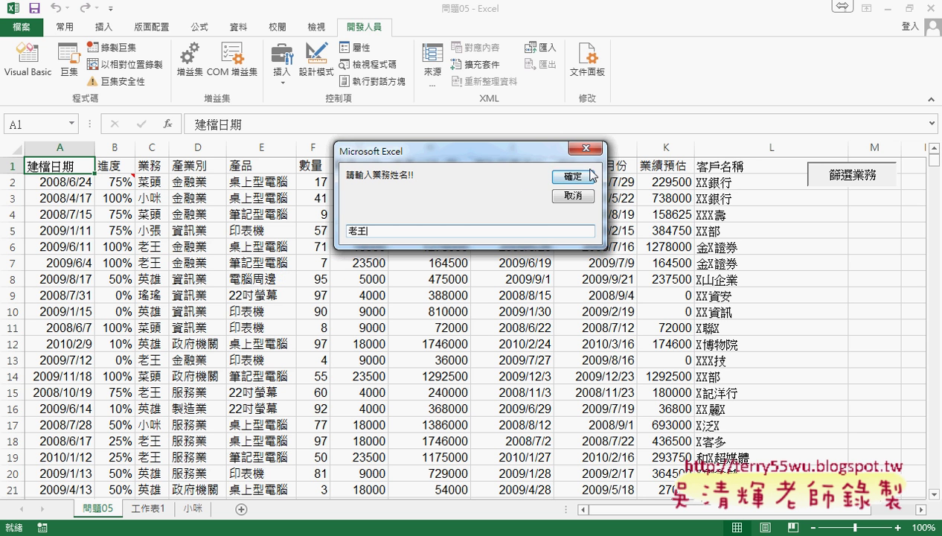
left_click(577, 177)
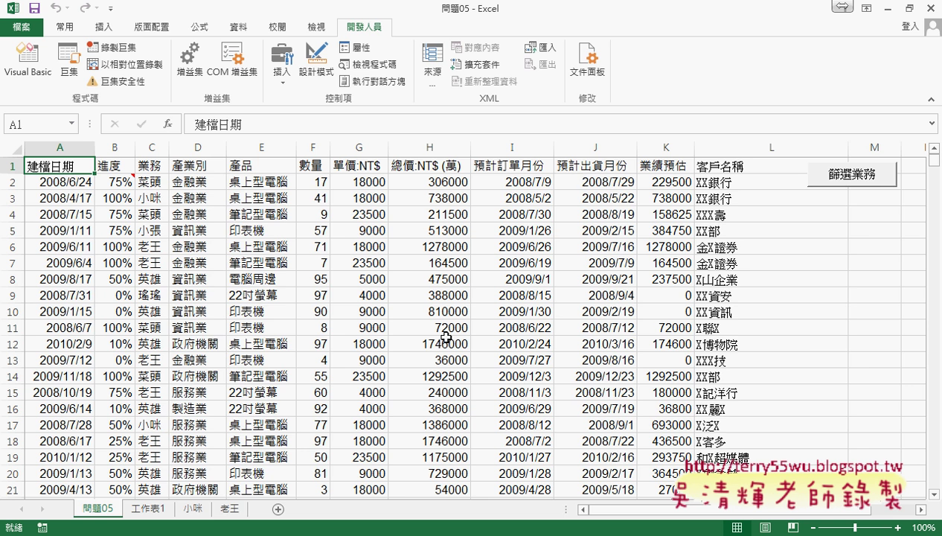
left_click(235, 509)
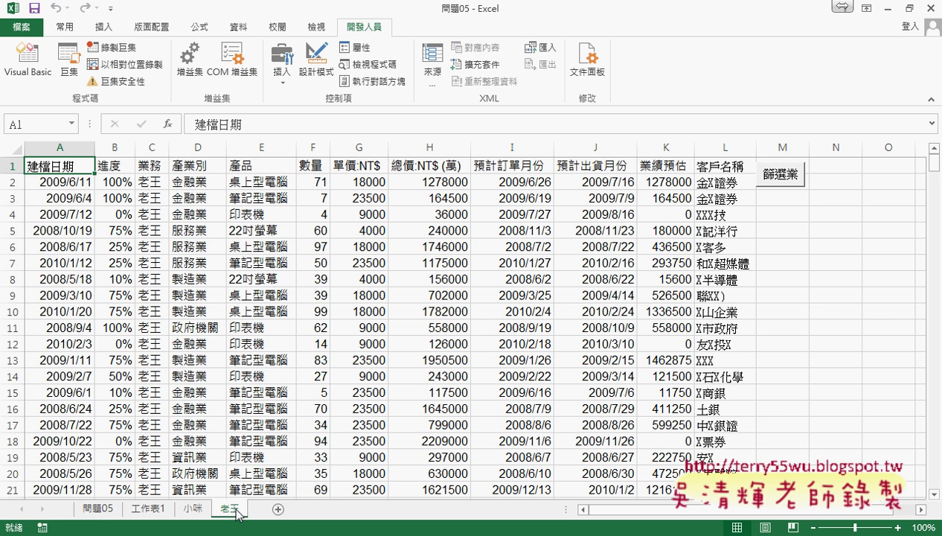
Step: Review 問題05's salesperson, industry and product columns (C–E) and an earlier salesperson's sheet, then return to 問題05
left_click(97, 509)
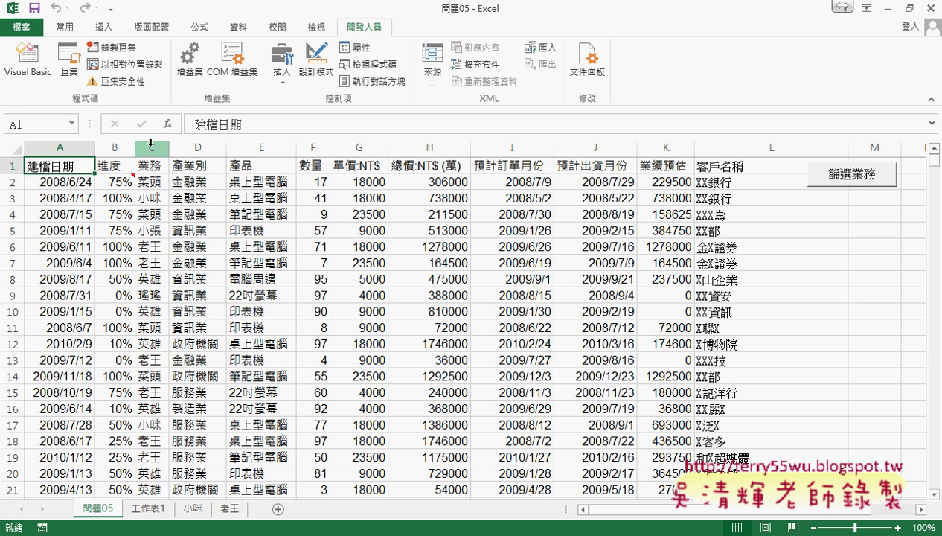
left_click(151, 146)
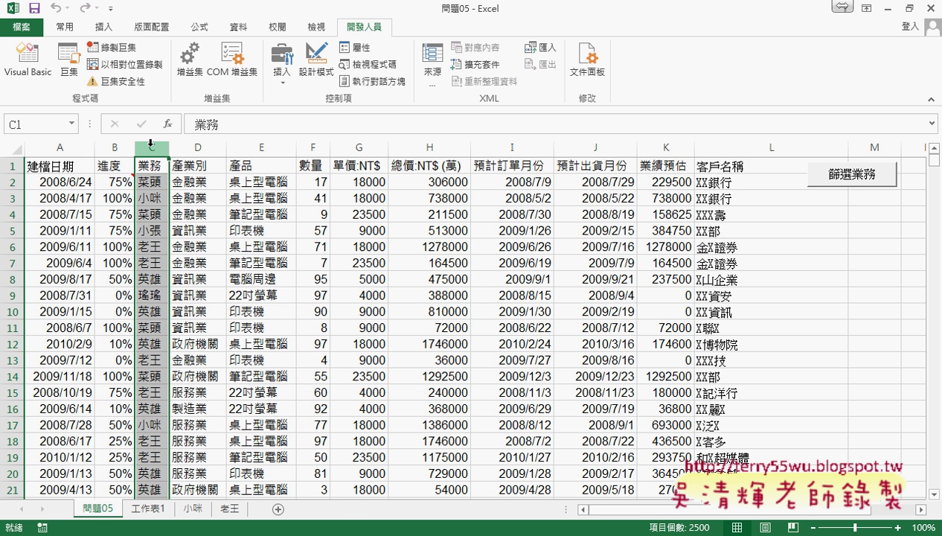
left_click(208, 147)
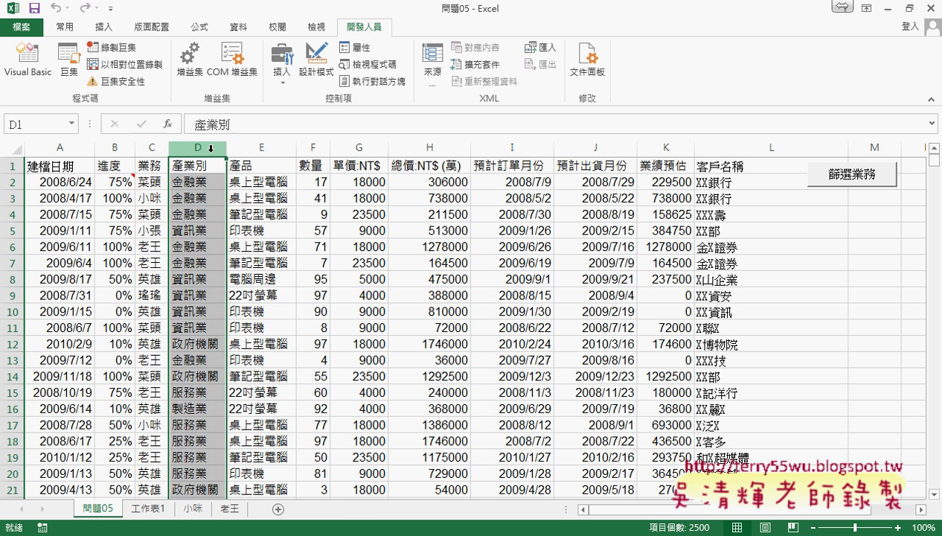
left_click(238, 148)
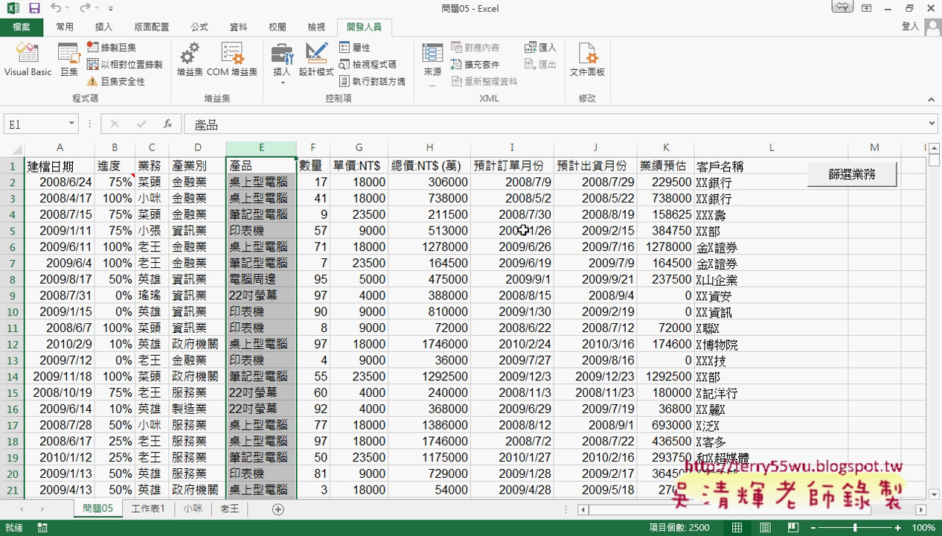
left_click(191, 508)
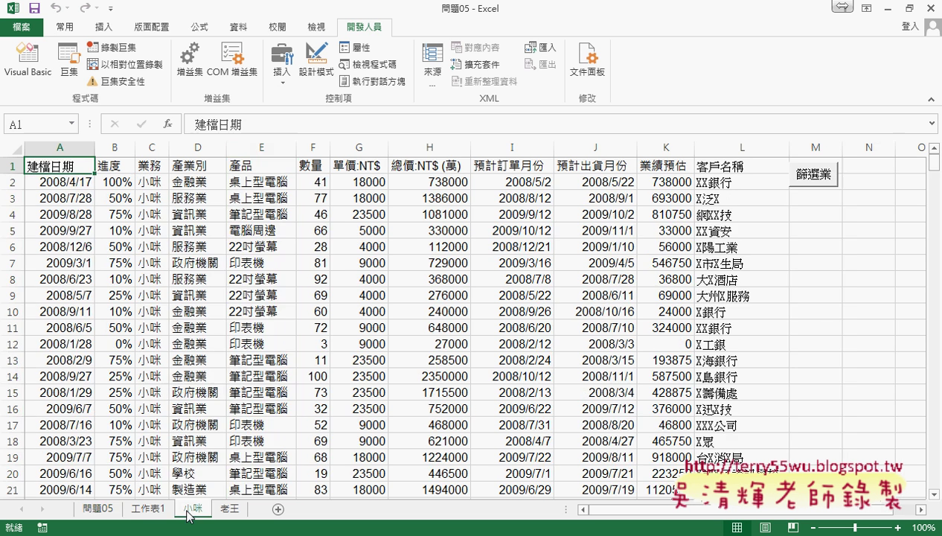
left_click(98, 508)
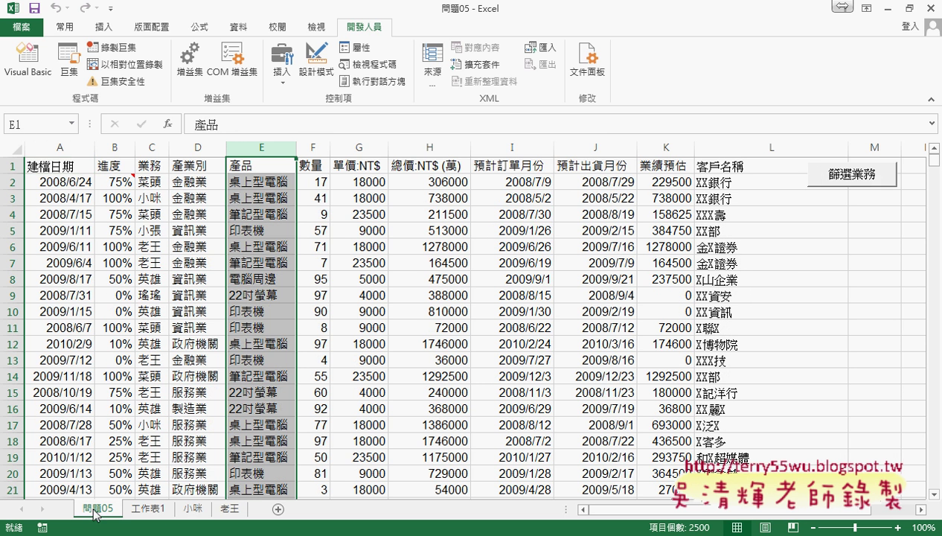
Step: Run 篩選業務 for a salesperson who already has a sheet, producing error 1004 (name already exists)
left_click(853, 177)
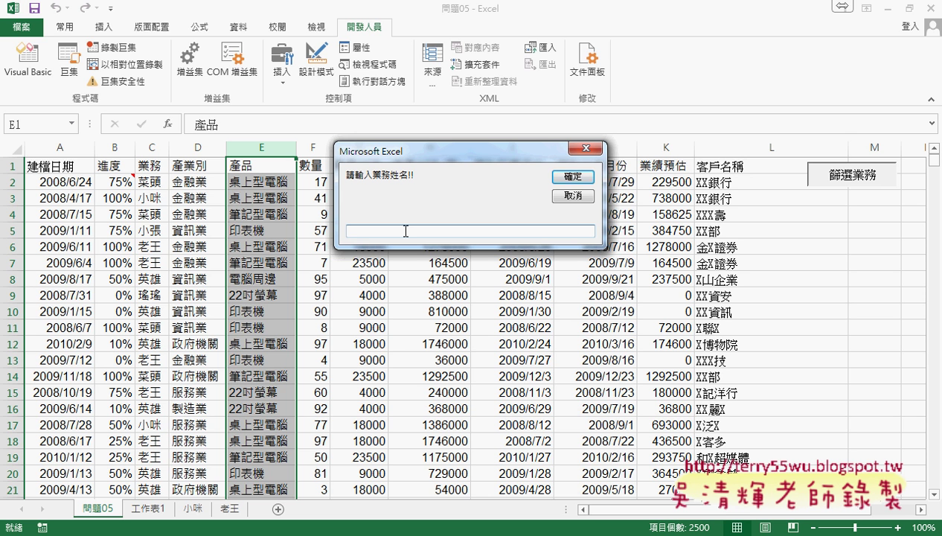
type("小咪")
left_click_drag(377, 216, 371, 246)
left_click_drag(186, 514, 198, 497)
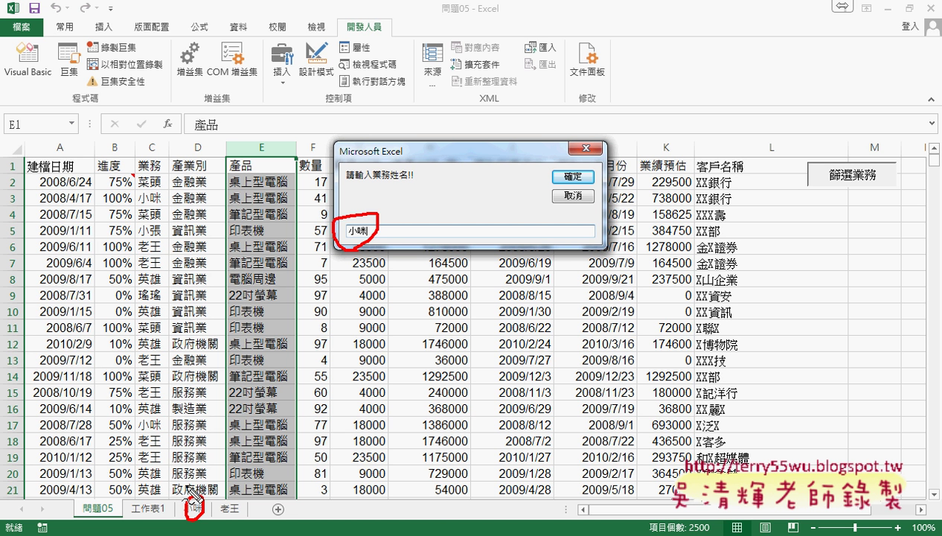
key("Escape")
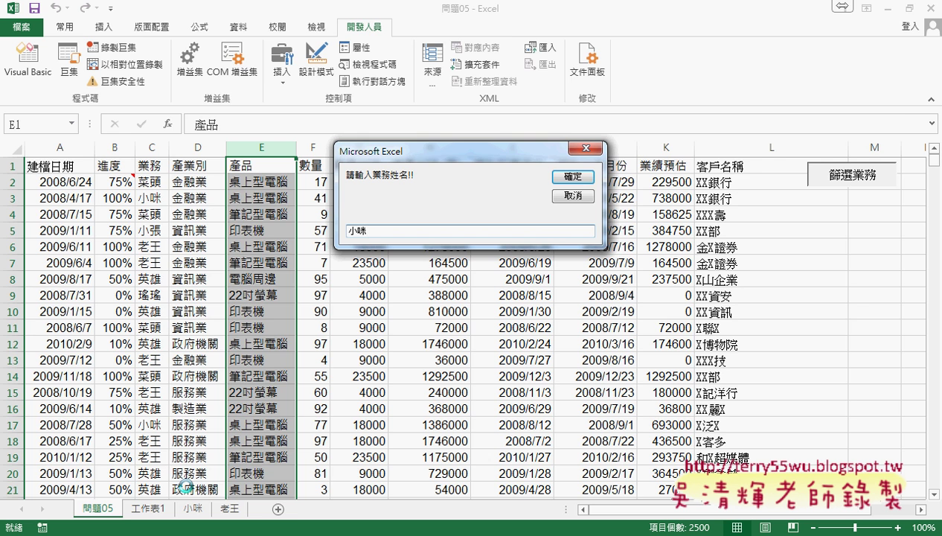
left_click(574, 177)
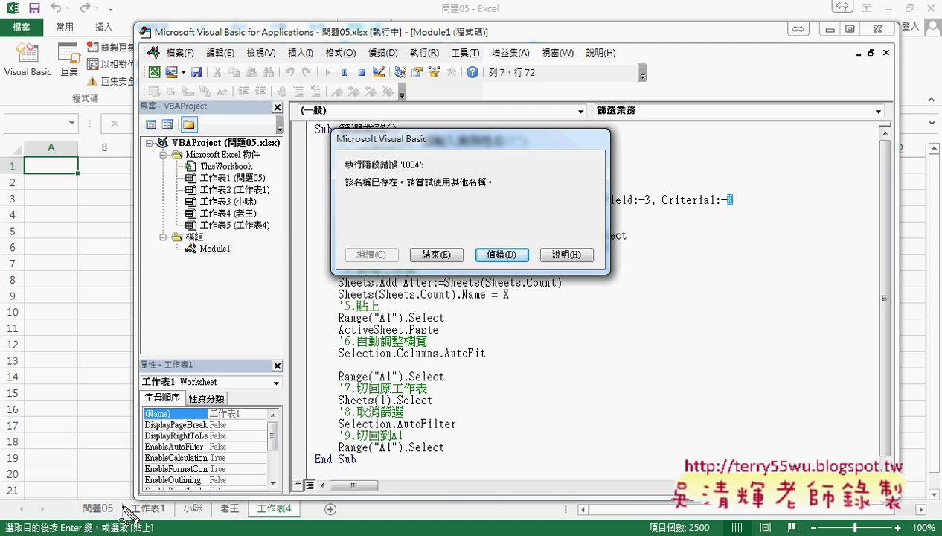
left_click_drag(216, 496, 188, 497)
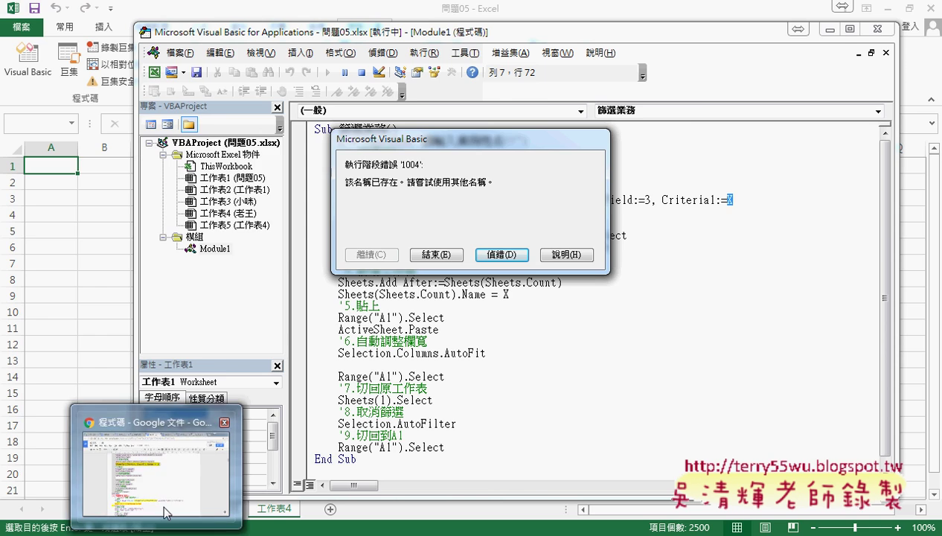
Step: Bring up the 程式碼 notes in Google Docs and scroll to the 篩選業務 macro code
left_click(184, 463)
scroll(357, 358, "up", 1)
scroll(357, 358, "up", 4)
scroll(358, 358, "up", 1)
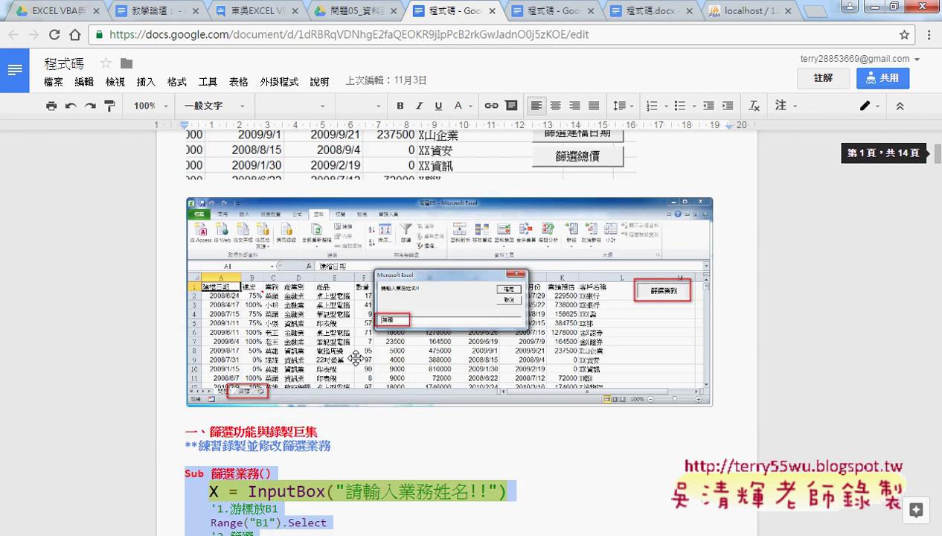
scroll(356, 356, "up", 3)
scroll(353, 342, "up", 3)
scroll(521, 283, "up", 1)
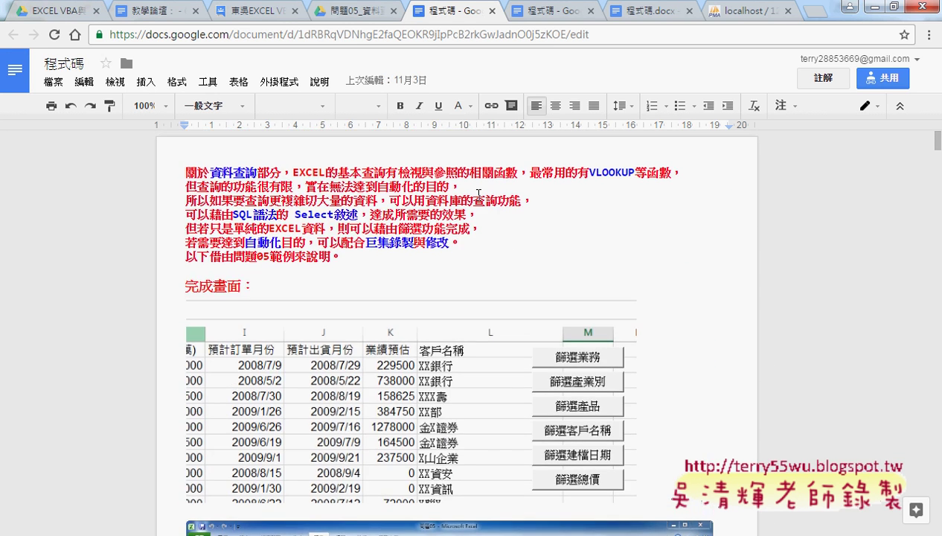
scroll(577, 313, "down", 1)
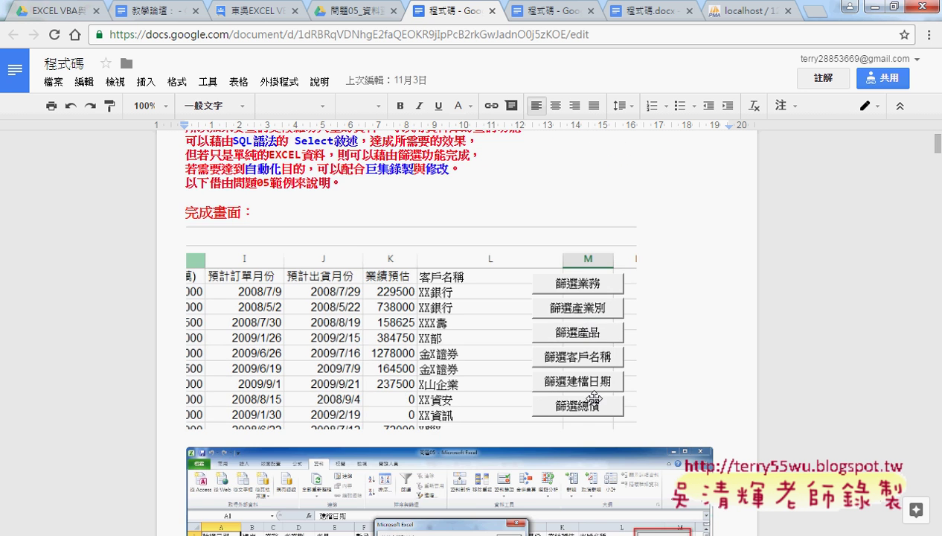
scroll(787, 402, "down", 3)
scroll(793, 404, "down", 1)
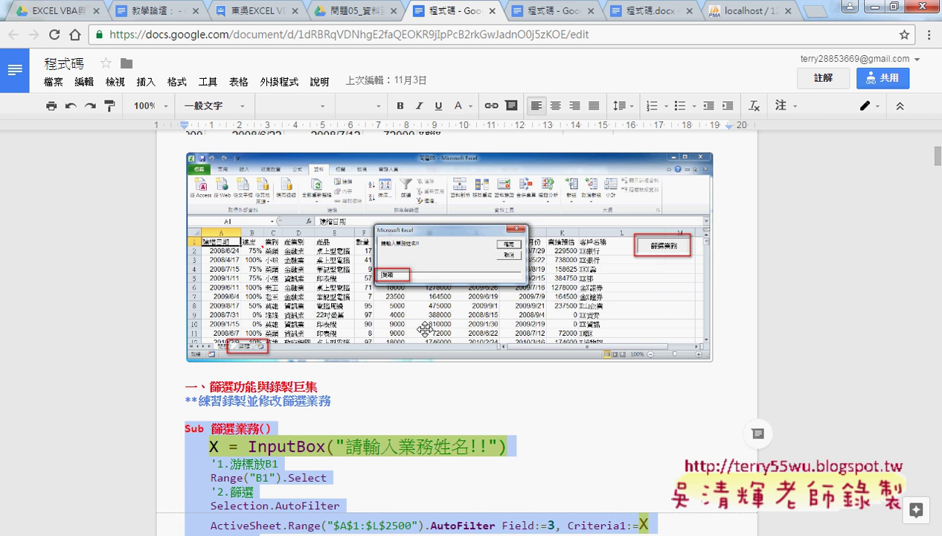
scroll(421, 326, "down", 2)
scroll(427, 331, "down", 1)
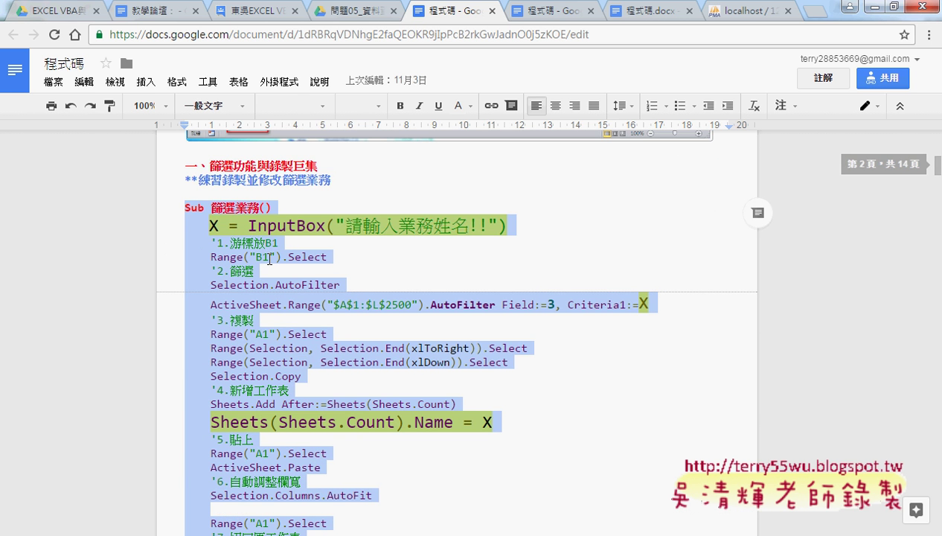
scroll(281, 294, "down", 1)
scroll(372, 321, "down", 3)
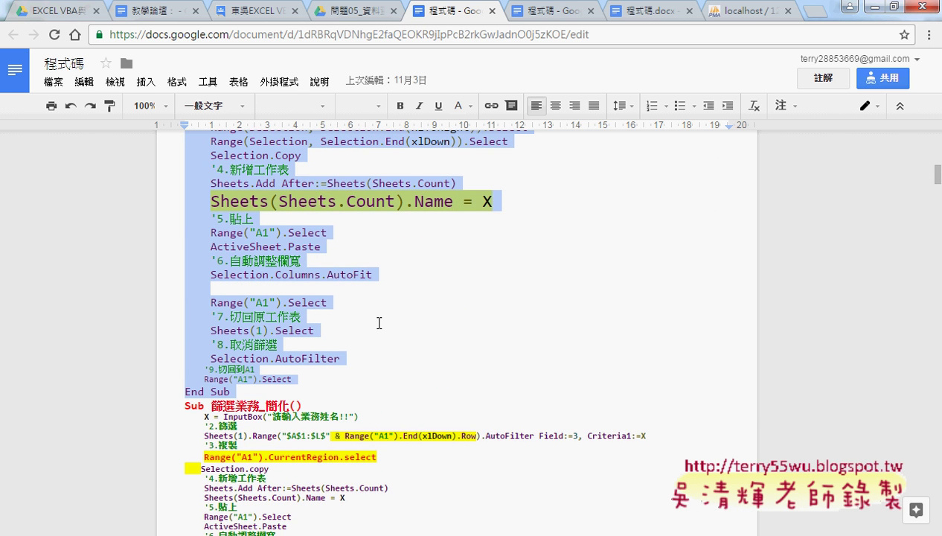
scroll(401, 335, "down", 2)
scroll(432, 354, "down", 2)
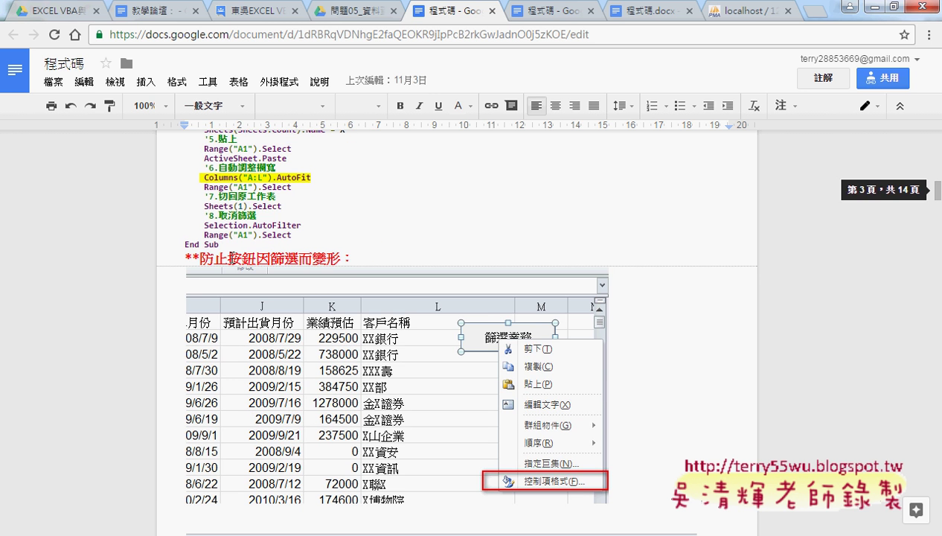
Step: Highlight 按鈕因篩選 in the red heading and review the code above it
left_click_drag(228, 256, 340, 257)
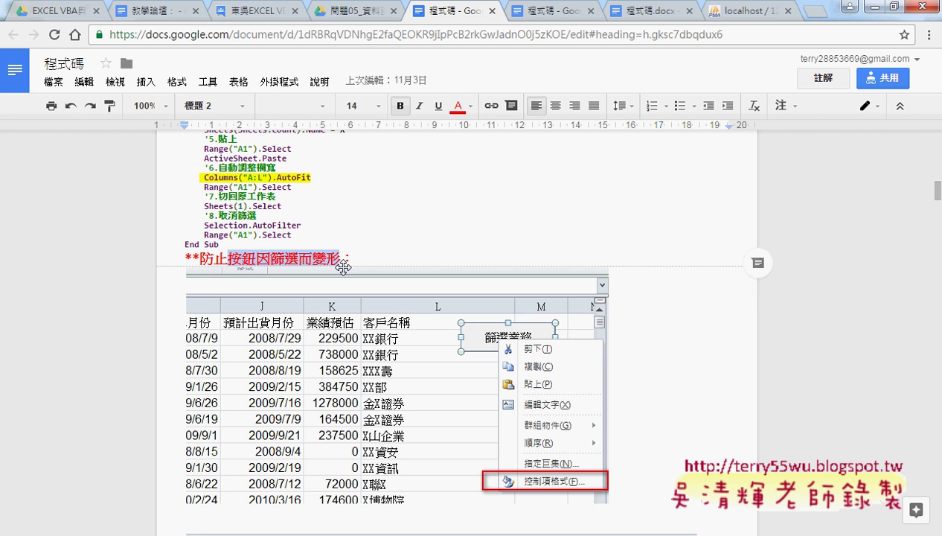
scroll(343, 267, "up", 3)
scroll(343, 267, "up", 1)
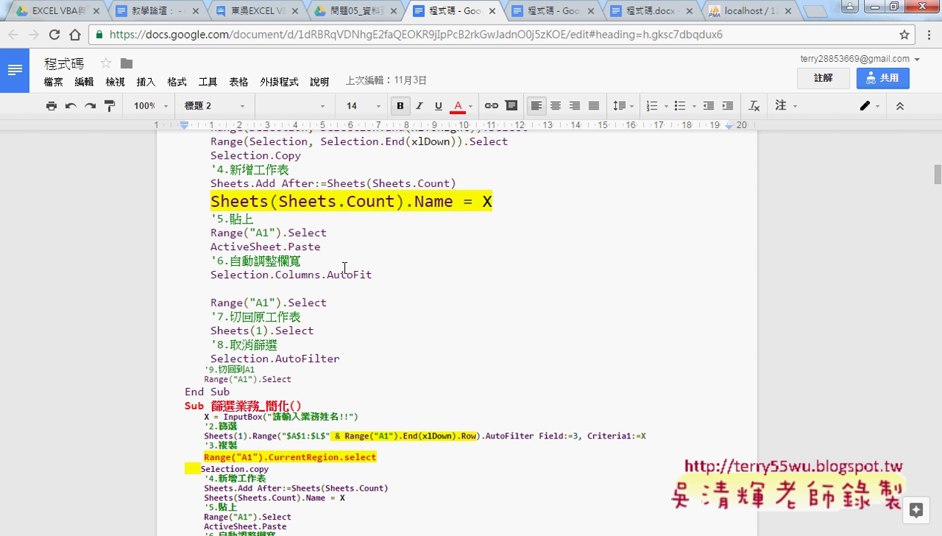